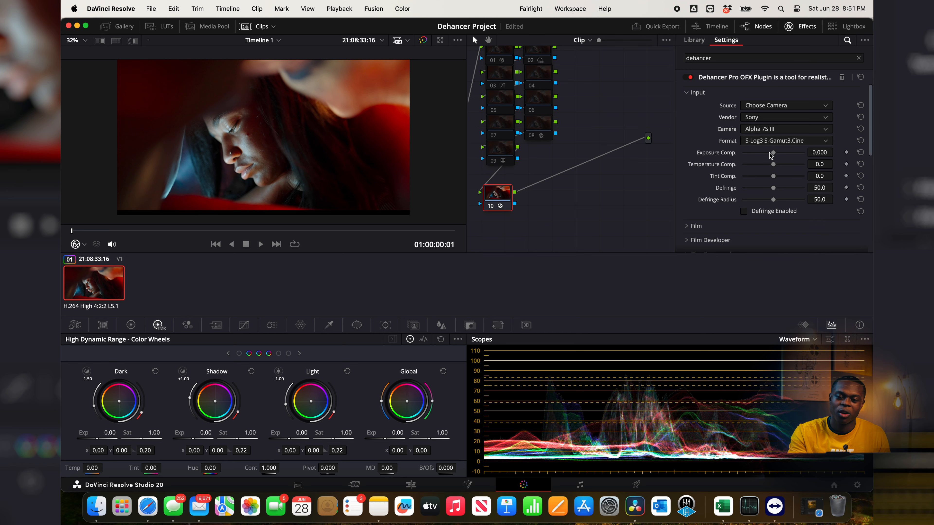
Step: Try changing the input Exposure Comp., Temperature Comp. and Tint Comp. values, resetting each to zero
mouse_move(773, 155)
left_mouse_down()
mouse_move(743, 155)
mouse_move(790, 157)
mouse_move(782, 155)
left_mouse_up()
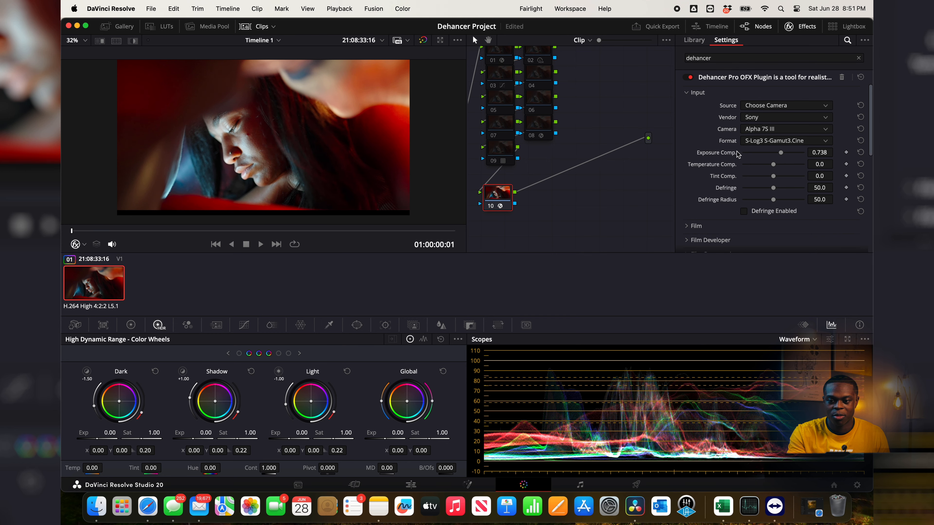
double_click(729, 155)
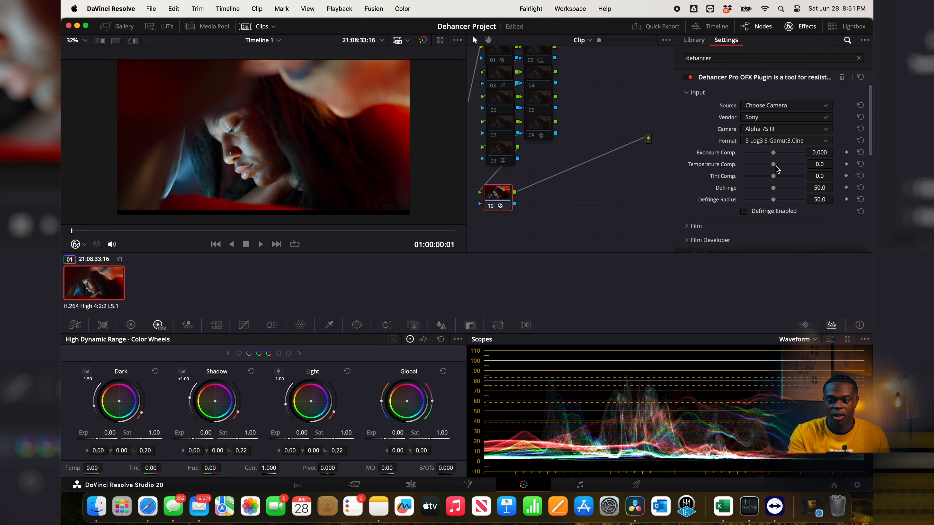
left_click_drag(774, 165, 826, 169)
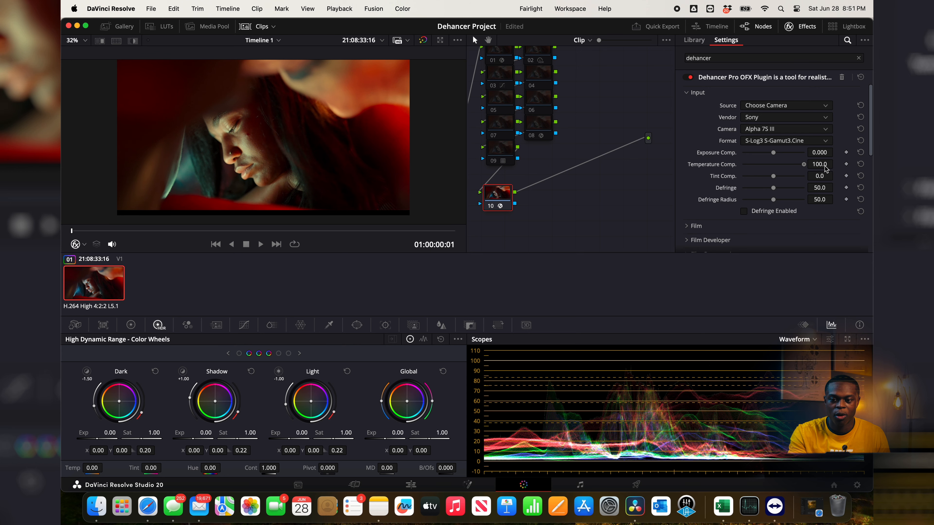
double_click(724, 168)
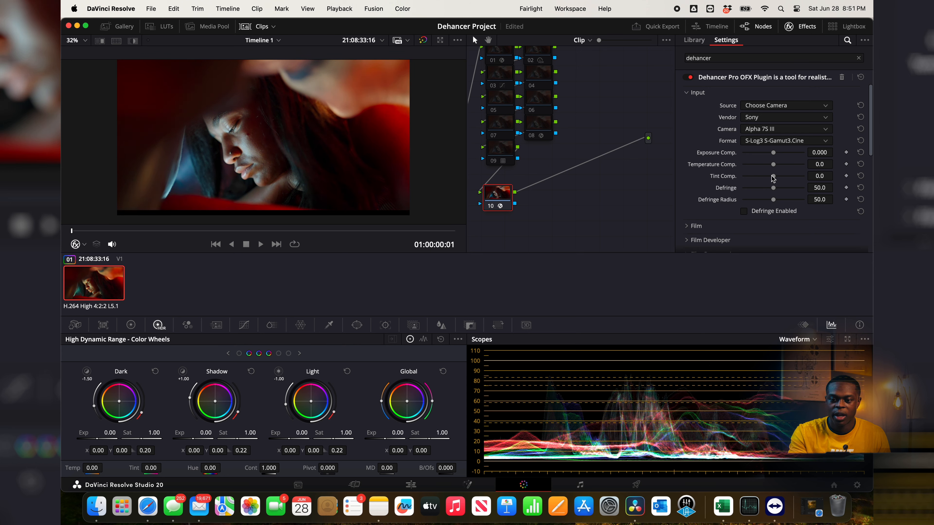
left_click_drag(772, 176, 820, 177)
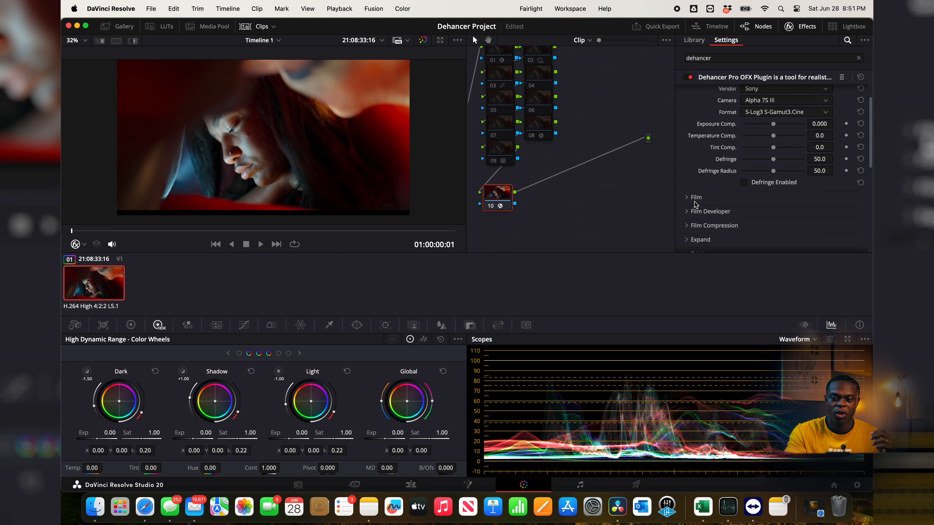
Step: Expand the Film settings and set the film profile to Kodak Vision3 200T
scroll(687, 198, "down", 3)
left_click(687, 163)
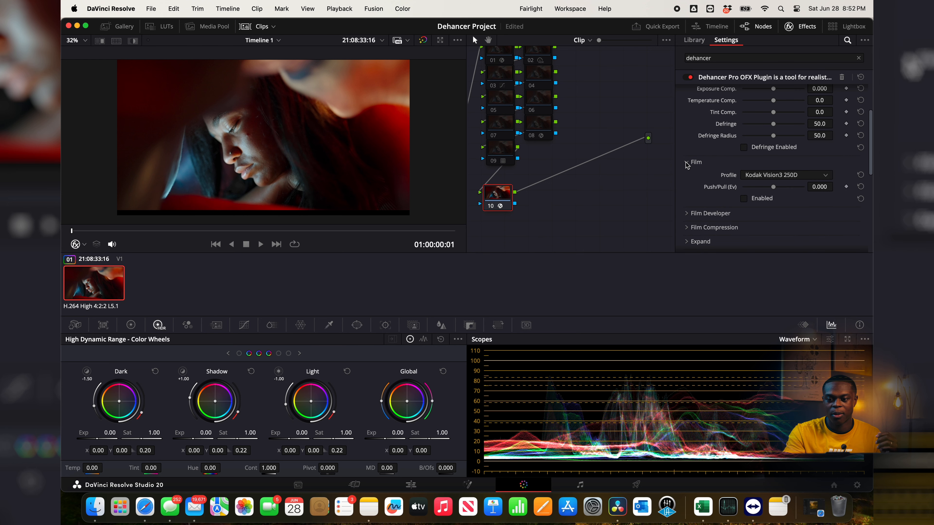
left_click(755, 176)
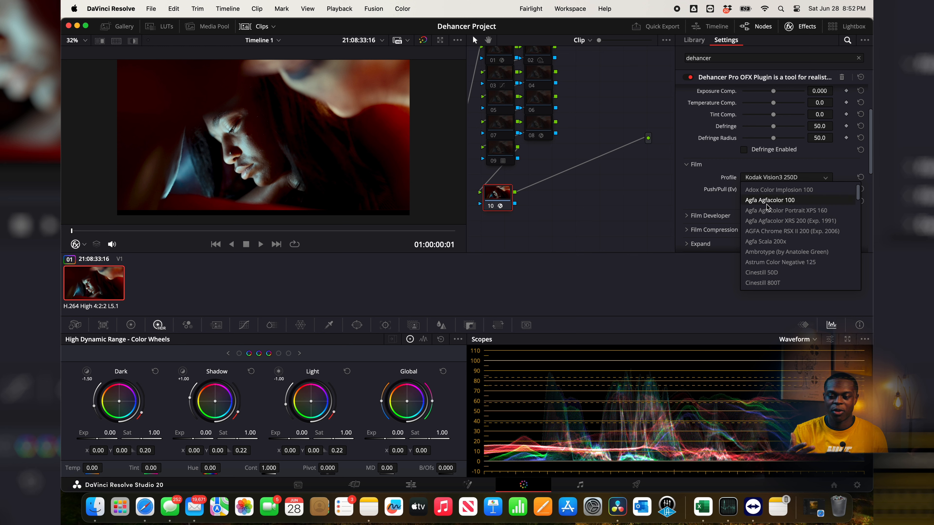
scroll(766, 235, "down", 10)
scroll(764, 235, "down", 4)
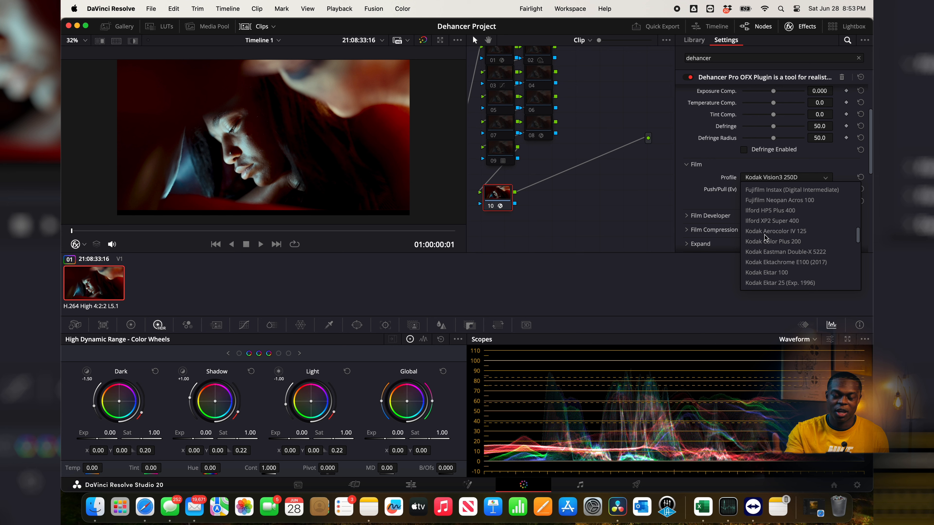
scroll(790, 250, "down", 4)
scroll(790, 247, "down", 1)
scroll(790, 246, "down", 3)
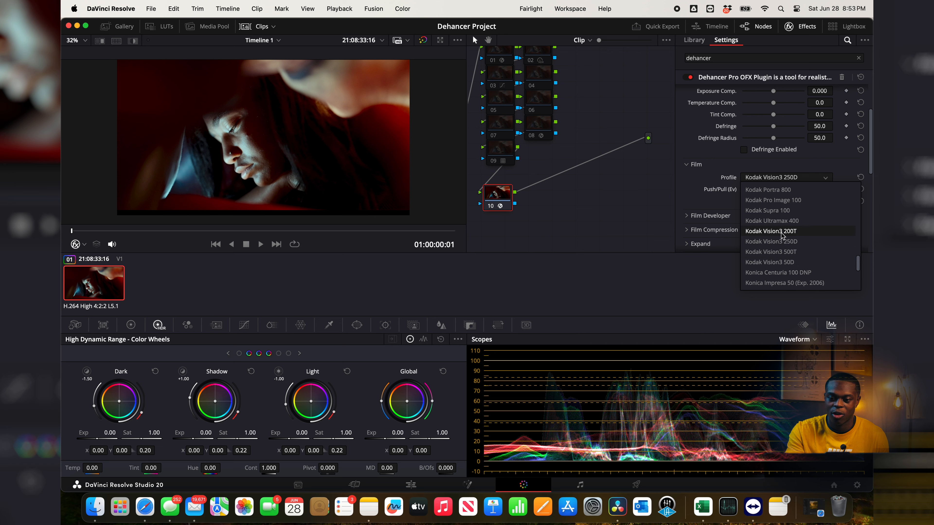
left_click(772, 231)
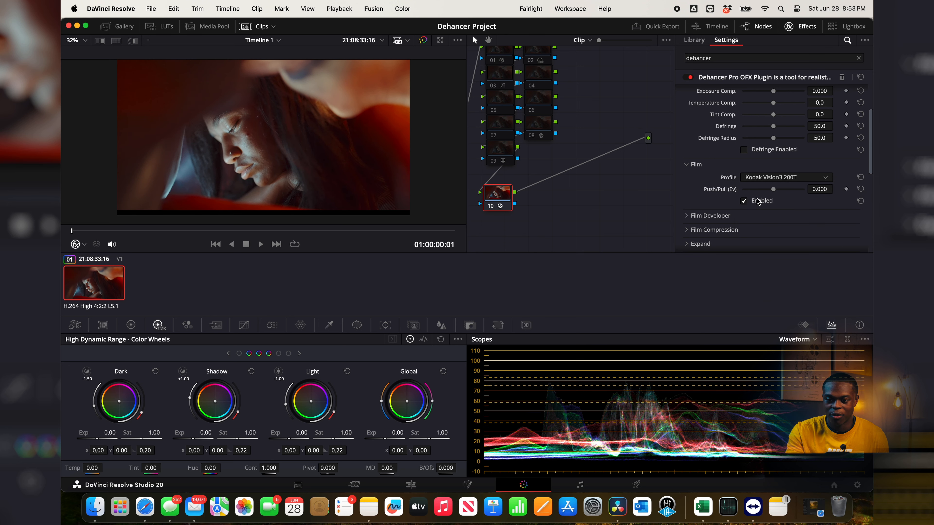
Step: Try the Kodak Vision3 500T film profile and settle on Kodak Ektachrome E100 (2017)
left_click(750, 178)
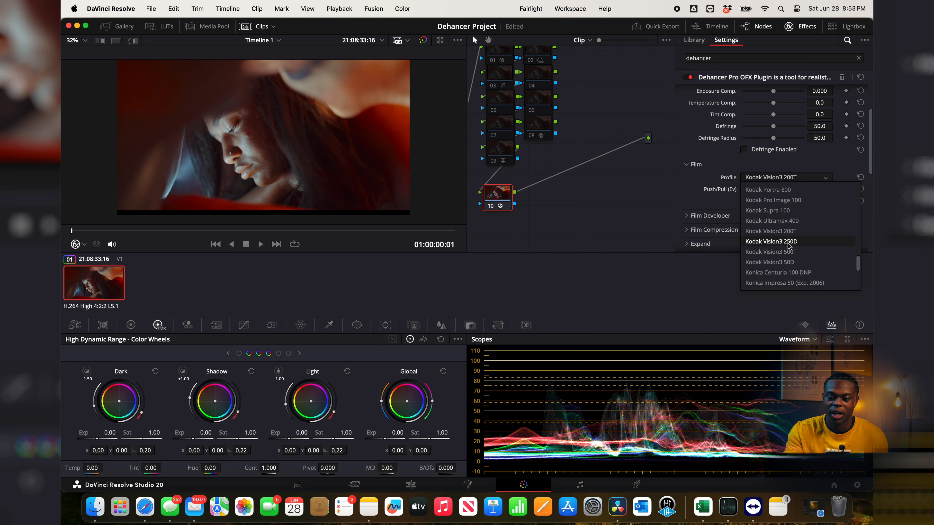
left_click(802, 252)
left_click(766, 179)
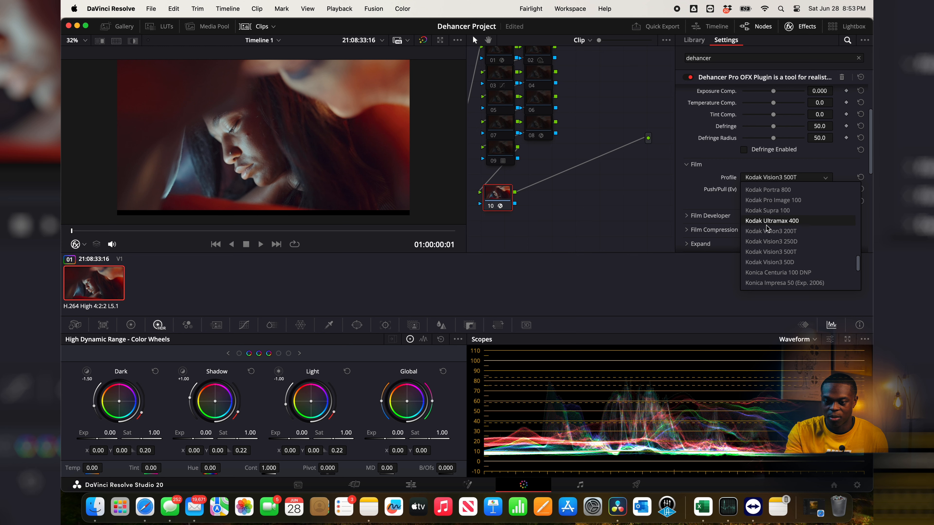
scroll(765, 261, "up", 10)
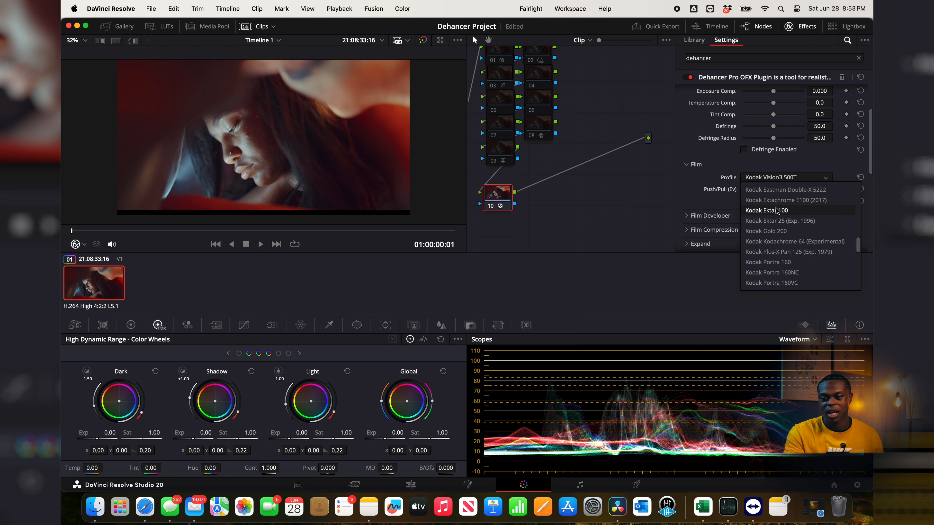
left_click(777, 200)
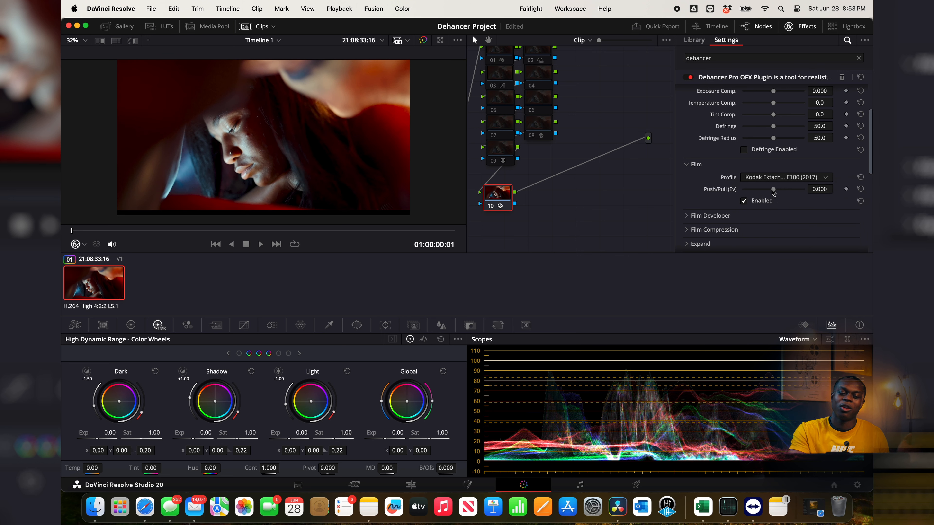
Step: Try a film Push/Pull of -0.8 EV and reset it to zero
mouse_move(773, 190)
left_mouse_down()
mouse_move(748, 191)
mouse_move(794, 196)
mouse_move(761, 192)
left_mouse_up()
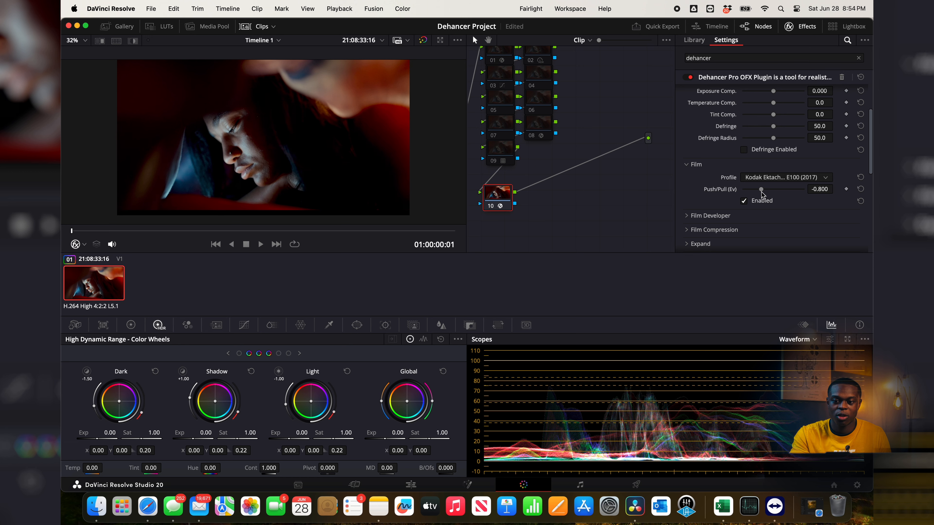
double_click(733, 190)
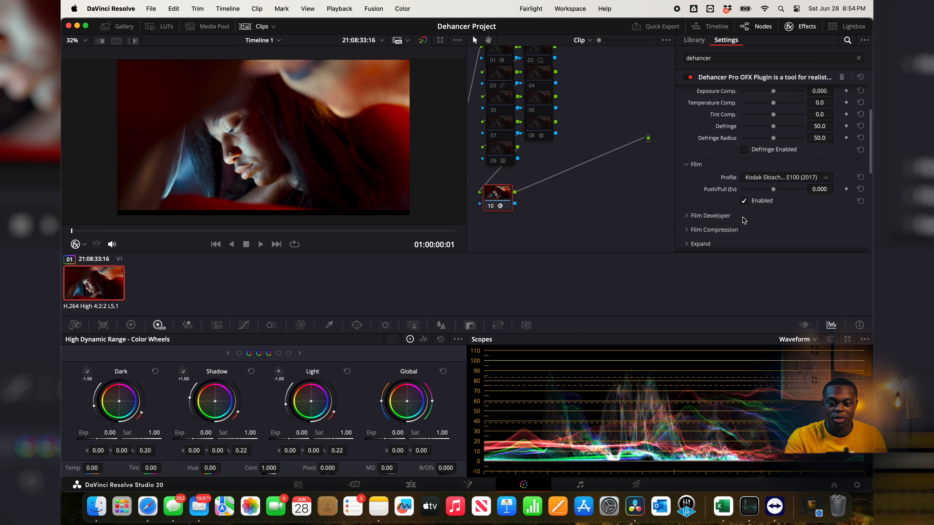
Step: Expand the Print settings and set the print profile to Kodak 2383 Print Film
scroll(686, 220, "down", 3)
left_click(685, 217)
scroll(686, 220, "down", 6)
scroll(686, 220, "up", 2)
scroll(685, 220, "down", 1)
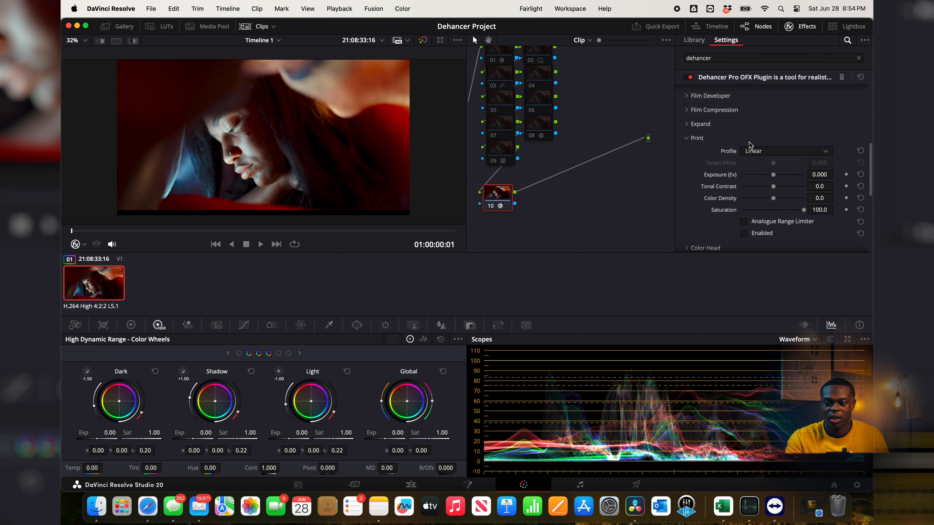
left_click(782, 150)
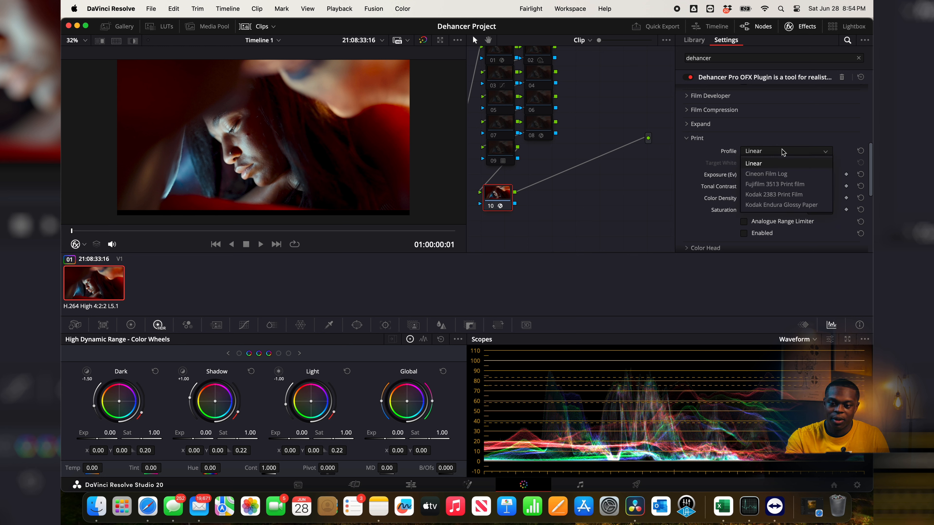
left_click(788, 195)
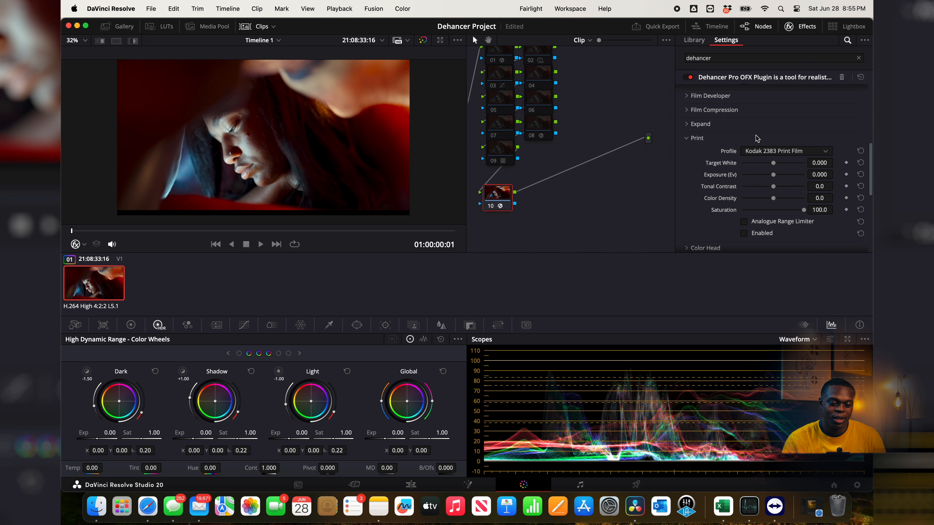
Step: Enable the print emulation with the Kodak 2383 Print Film profile and turn on the Analogue Range Limiter
left_click(772, 151)
left_click(799, 196)
left_click(759, 234)
left_click(744, 222)
Step: Try adjusting the print's Target White, Exposure, Tonal Contrast, Color Density and Saturation, returning each to its default
left_click_drag(773, 163, 770, 187)
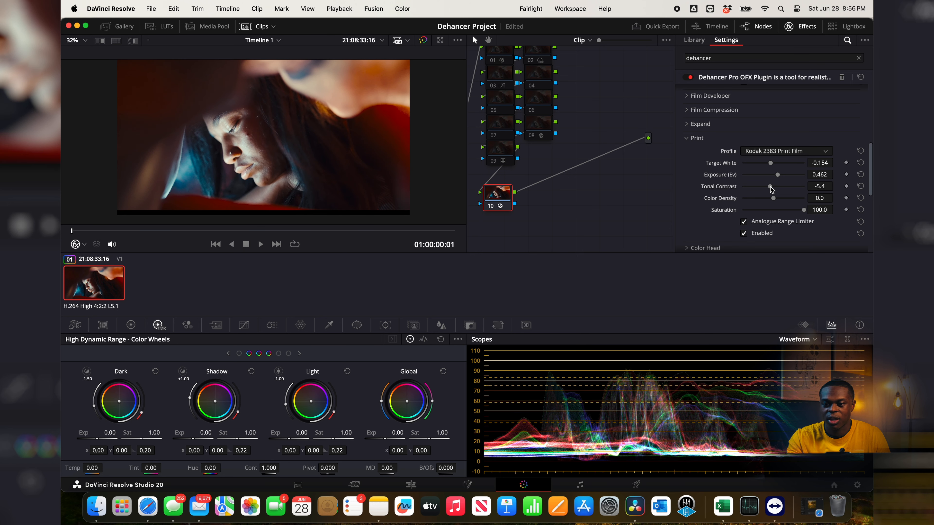
double_click(730, 188)
double_click(723, 176)
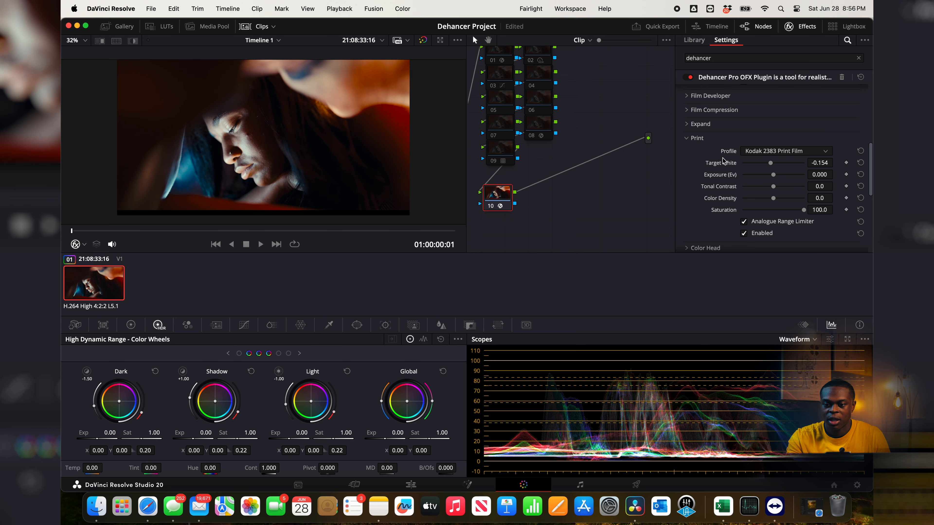
double_click(723, 163)
mouse_move(774, 199)
left_mouse_down()
mouse_move(817, 200)
mouse_move(694, 201)
mouse_move(817, 191)
mouse_move(786, 190)
left_mouse_up()
double_click(723, 197)
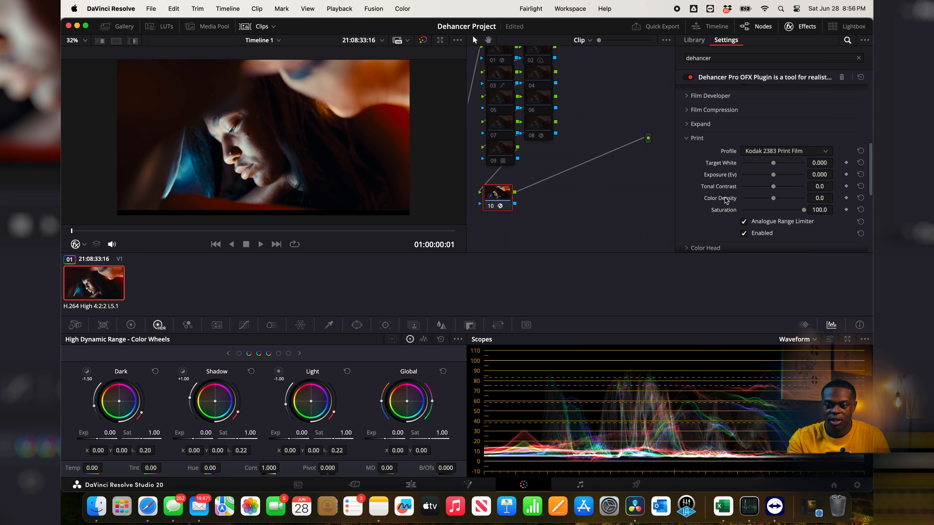
left_click_drag(797, 210, 819, 210)
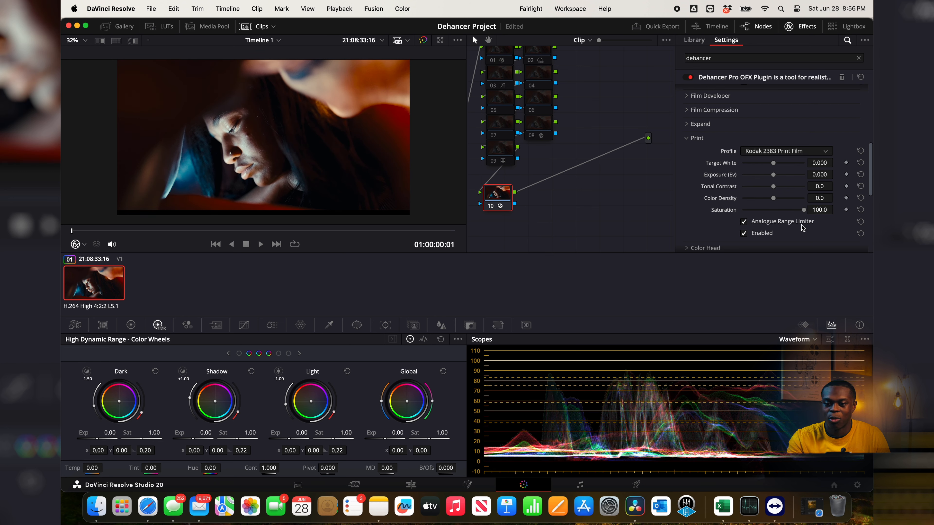
Step: Compare the image with the Analogue Range Limiter off and on, and with the whole print emulation off and on
left_click(744, 222)
left_click(744, 222)
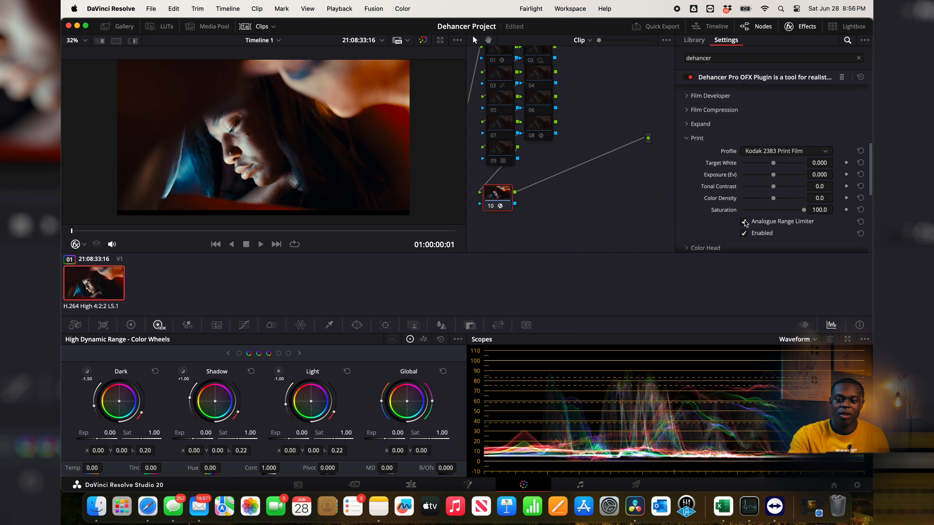
left_click(744, 221)
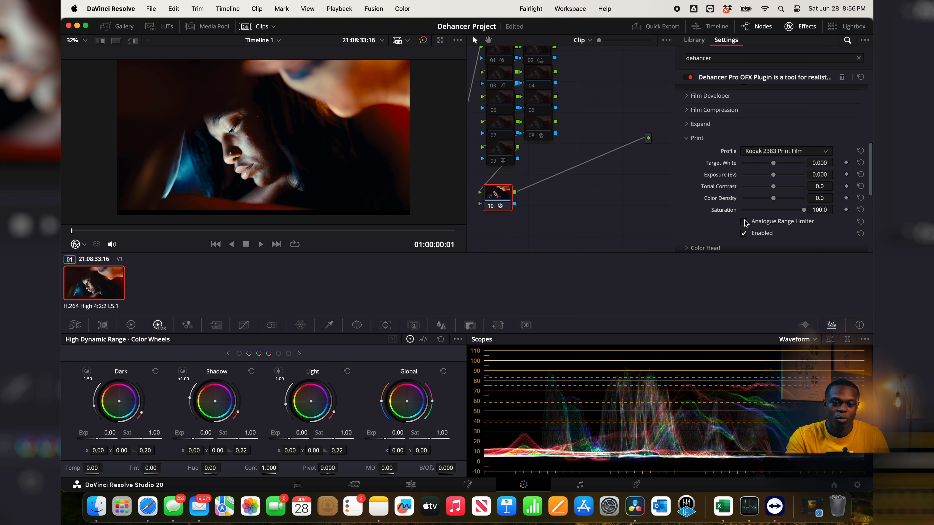
left_click(744, 221)
left_click(744, 221)
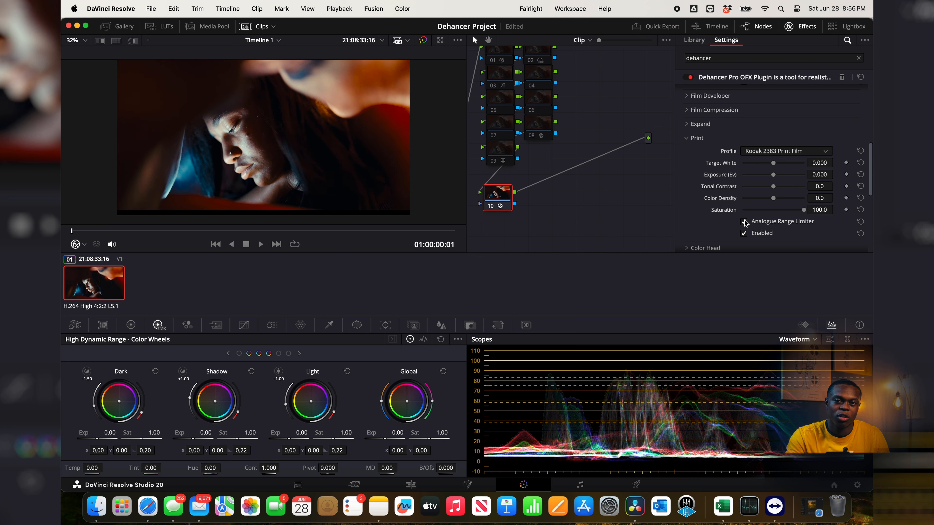
left_click(743, 233)
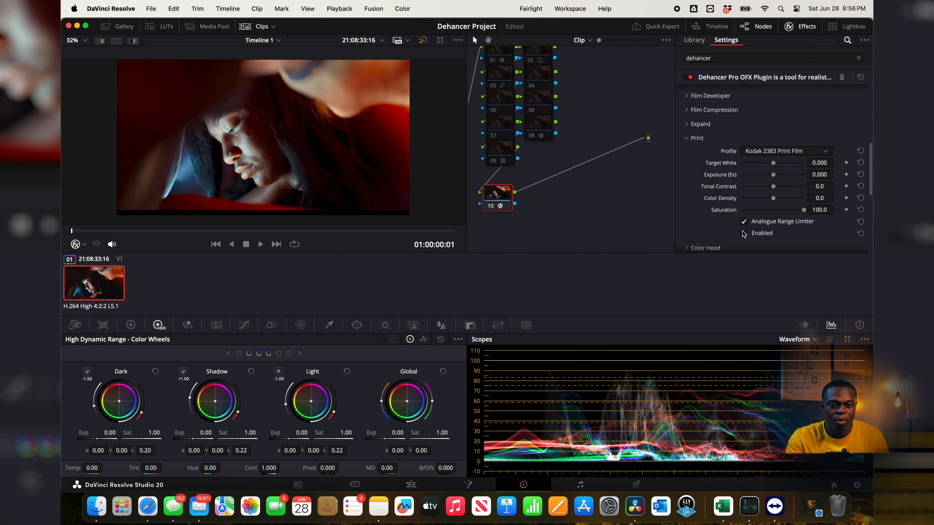
left_click(744, 234)
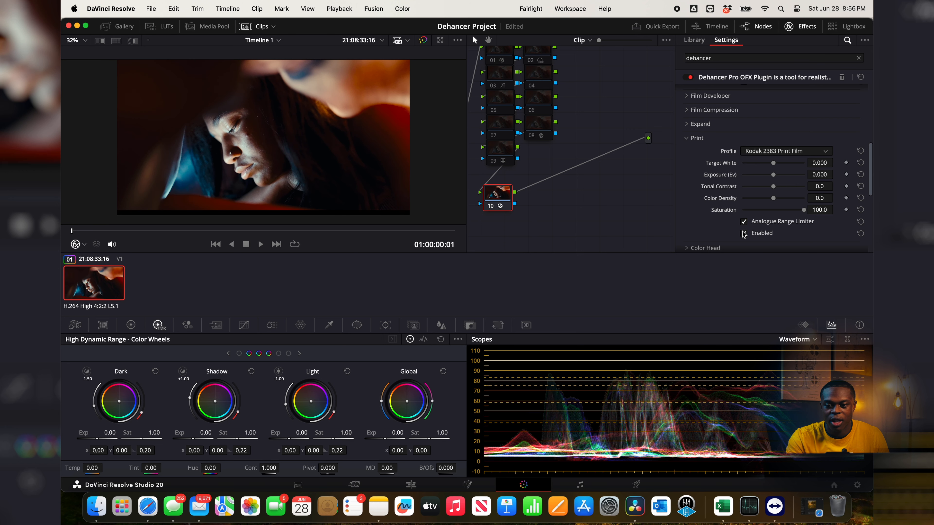
Step: Raise the print Exposure to 0.508 EV and compare the image with the print emulation off and on
left_click_drag(773, 175, 773, 172)
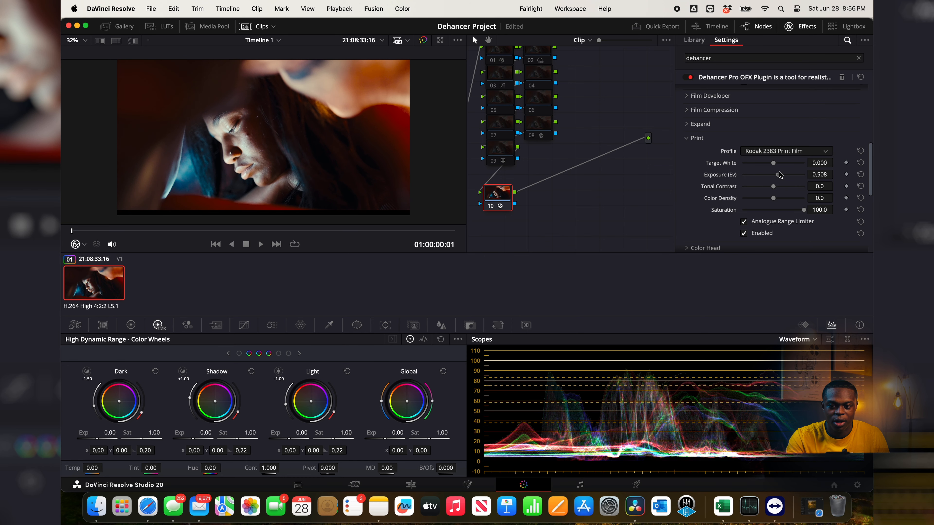
left_click(744, 233)
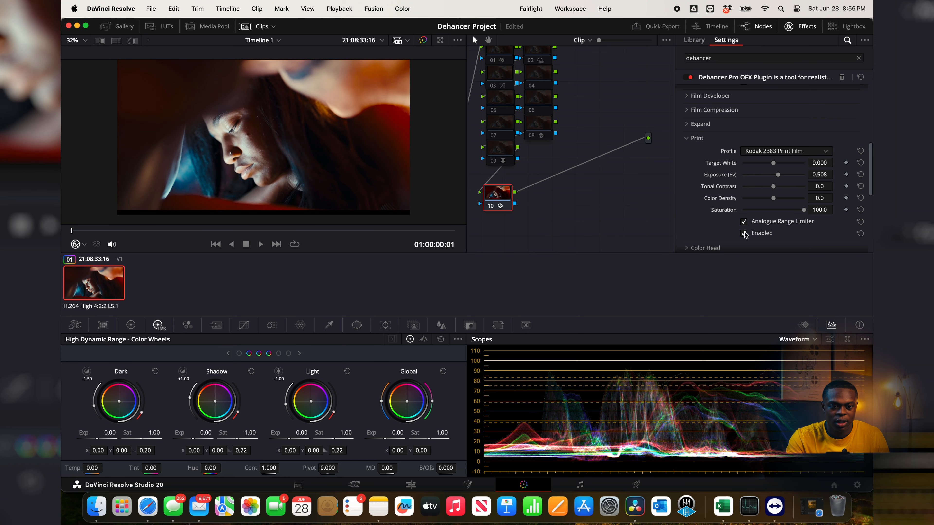
left_click(743, 233)
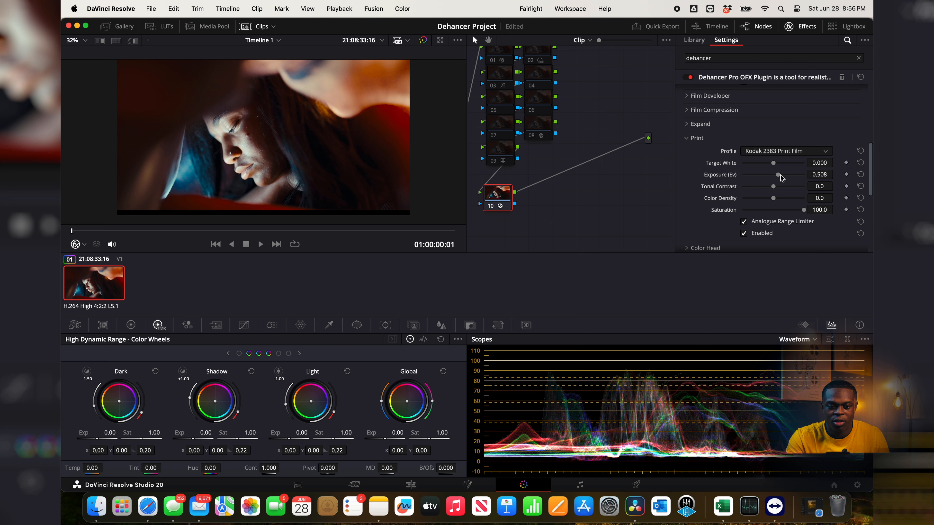
Step: Set the print's Target White to -1.600 and Color Density to 58.5, resetting Tonal Contrast to zero after a trial increase
left_click_drag(774, 166, 750, 164)
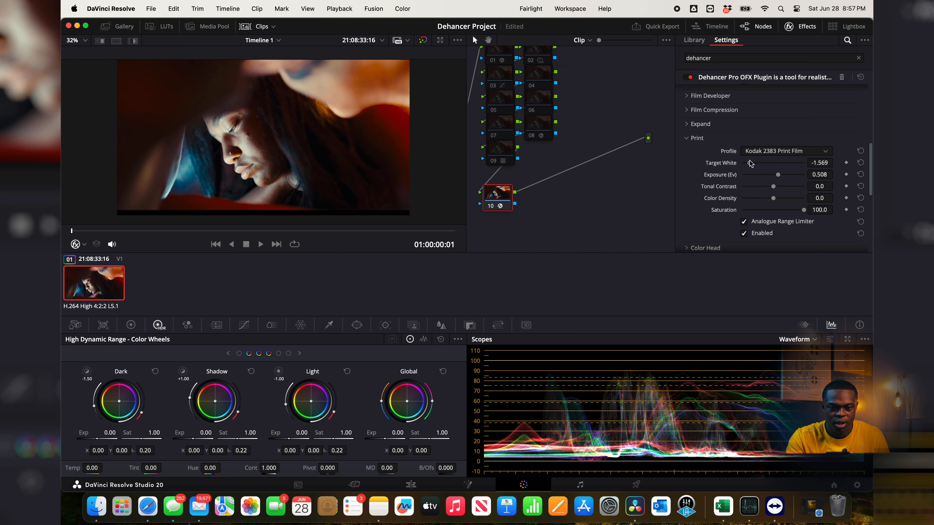
left_click_drag(773, 188, 772, 188)
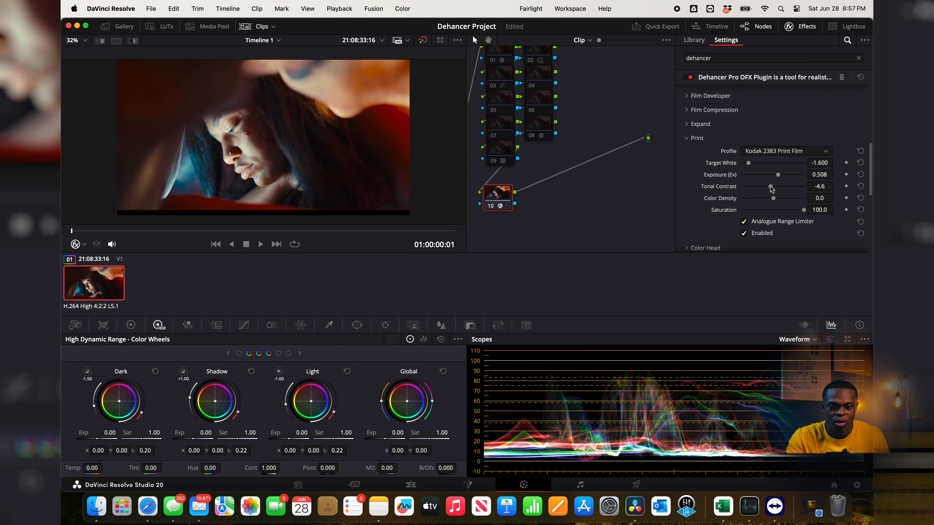
double_click(727, 186)
left_click_drag(773, 198, 791, 200)
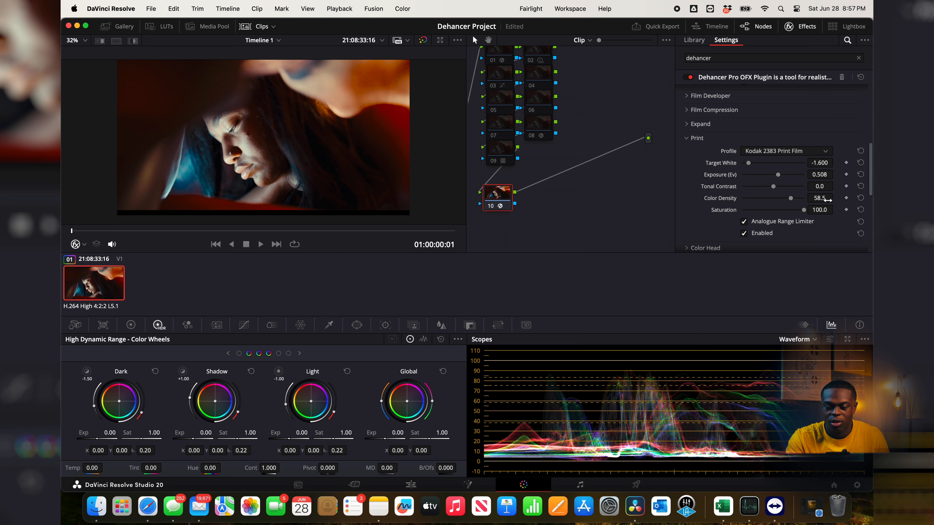
scroll(698, 165, "up", 3)
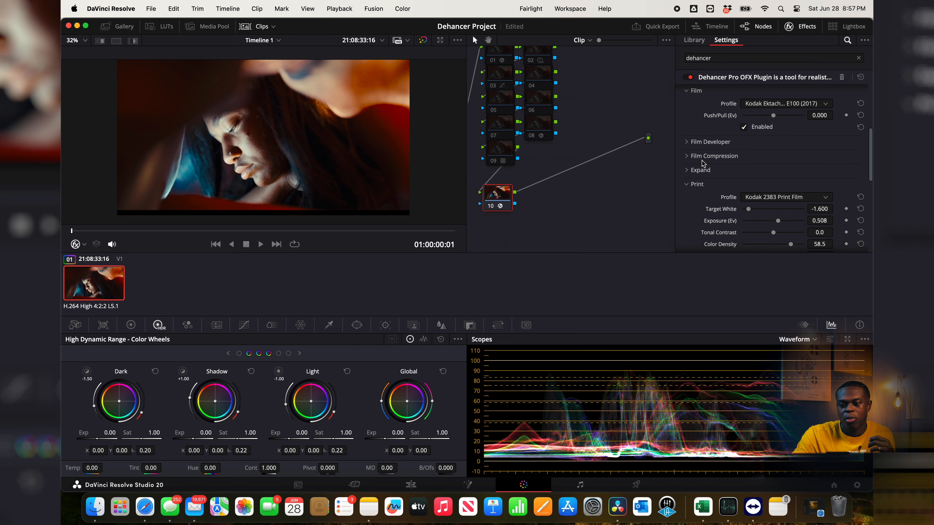
Step: Enable Film Compression and set its Impact to 100, White Point to 120 and Tonal Range to 52.3
left_click(686, 158)
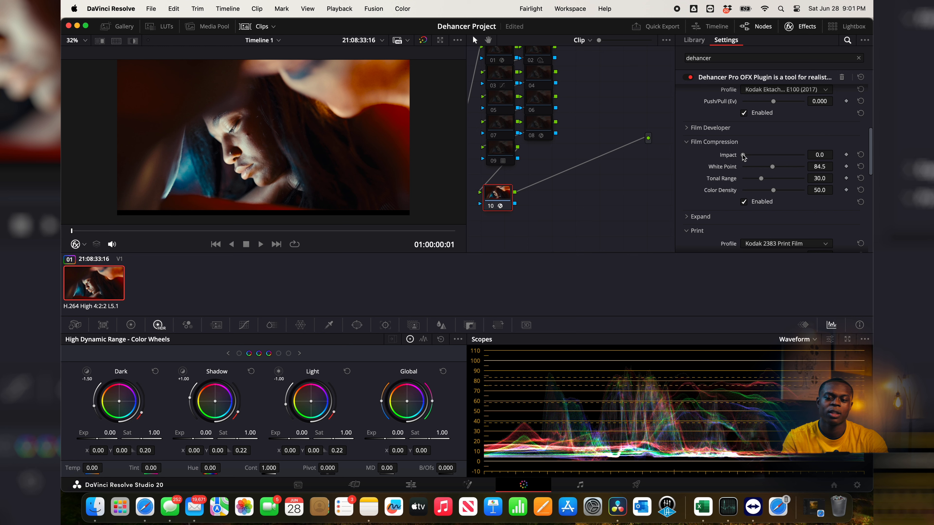
left_click_drag(749, 154, 787, 156)
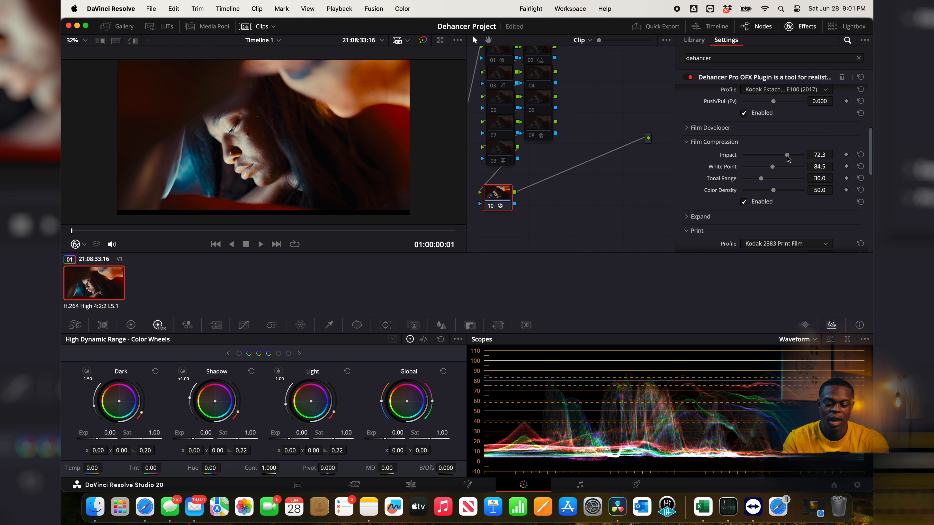
left_click_drag(787, 156, 766, 156)
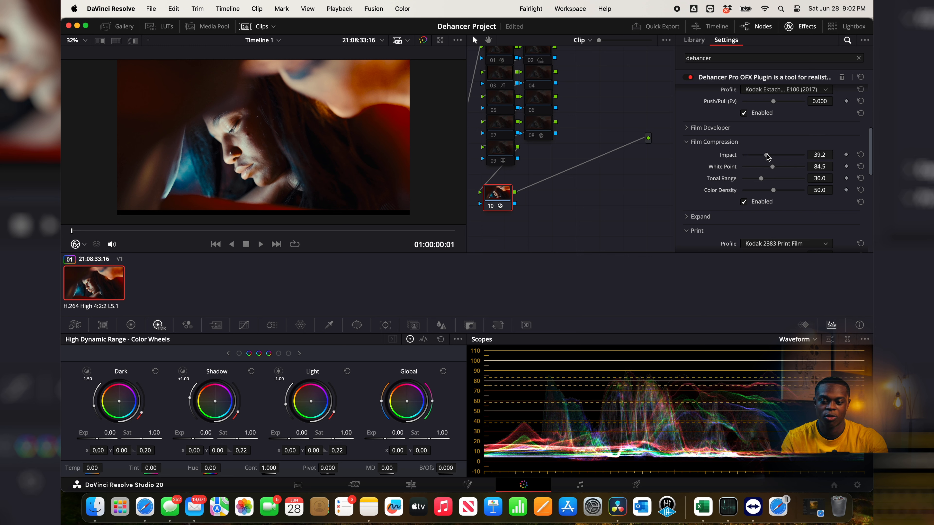
double_click(767, 155)
mouse_move(769, 166)
left_mouse_down()
mouse_move(752, 166)
mouse_move(780, 168)
mouse_move(772, 170)
left_mouse_up()
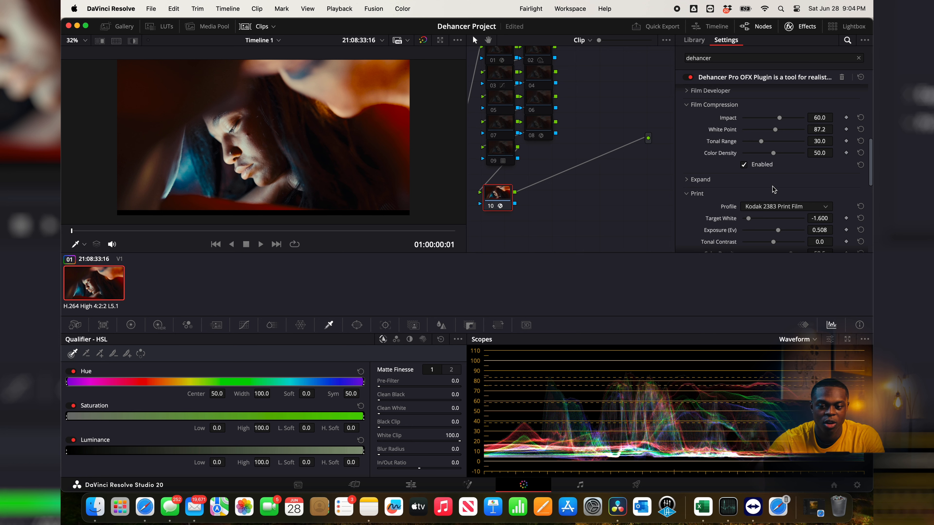
scroll(774, 190, "down", 2)
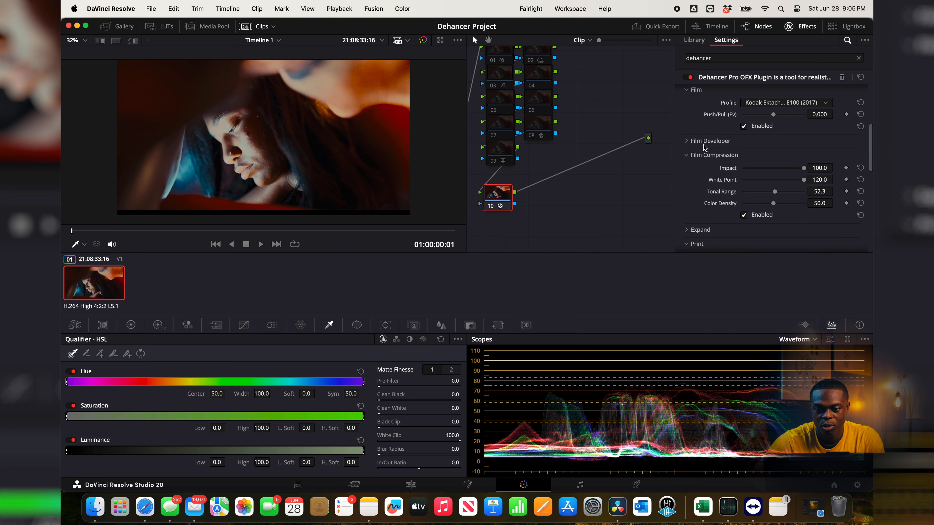
scroll(703, 144, "up", 3)
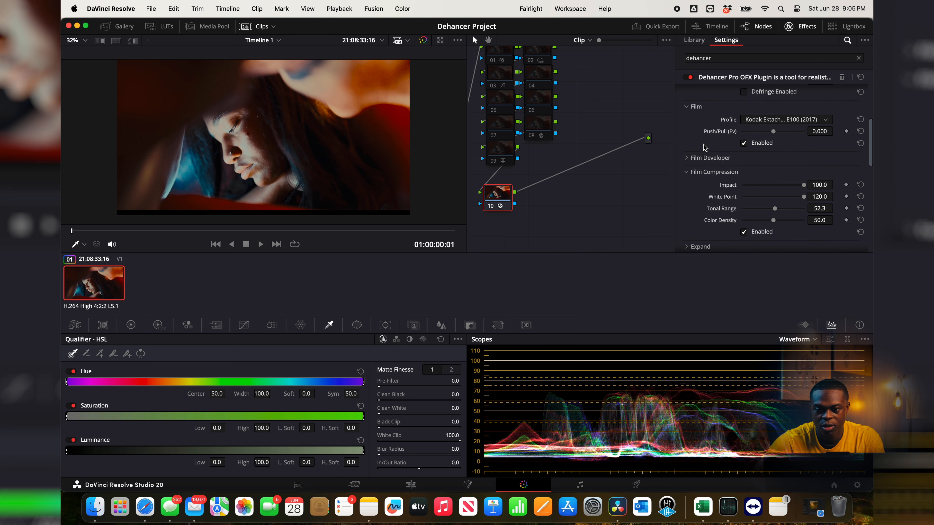
Step: Expand the Film Developer settings and compare the image with the film profile off and on
left_click(685, 167)
scroll(746, 105, "down", 1)
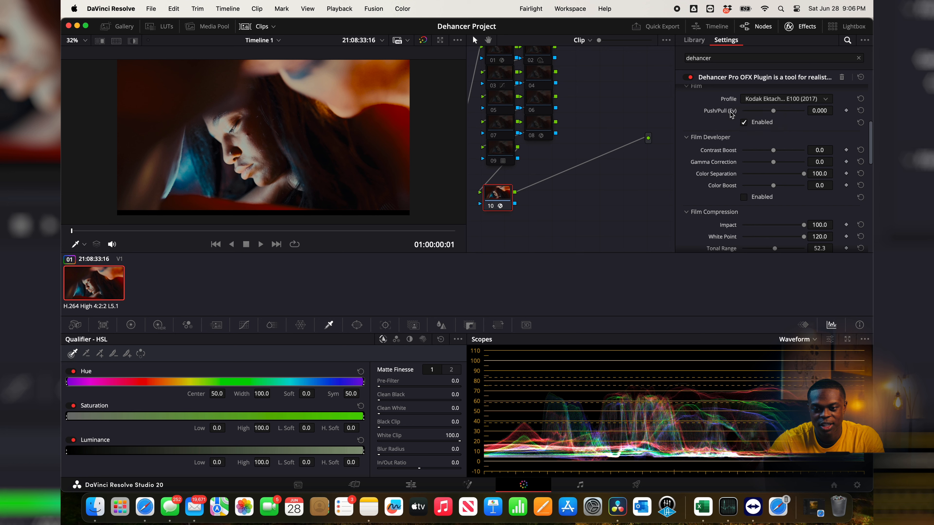
scroll(715, 166, "down", 1)
scroll(715, 166, "down", 1)
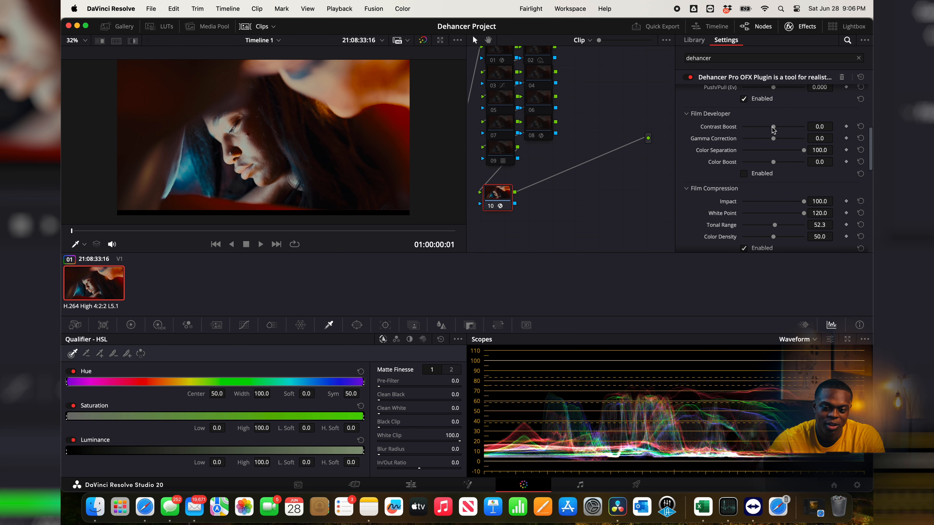
scroll(773, 129, "up", 2)
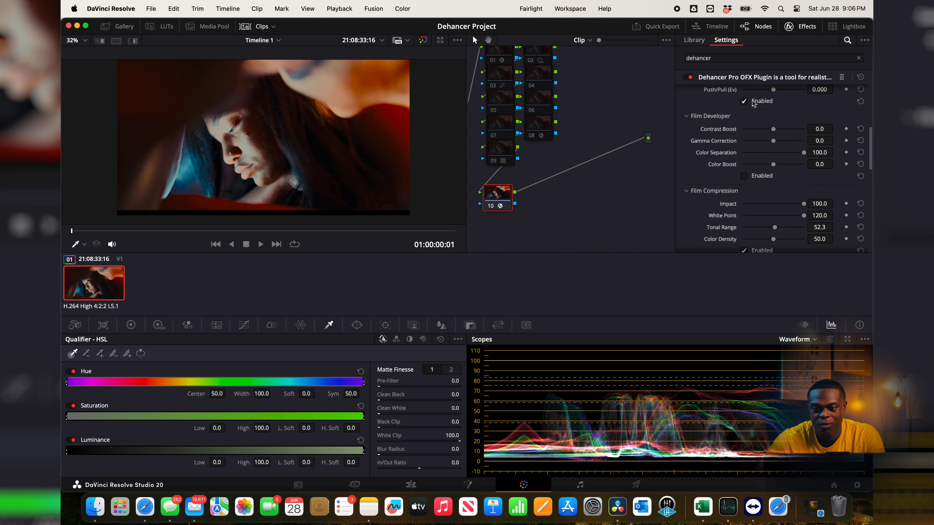
left_click(764, 98)
left_click(764, 98)
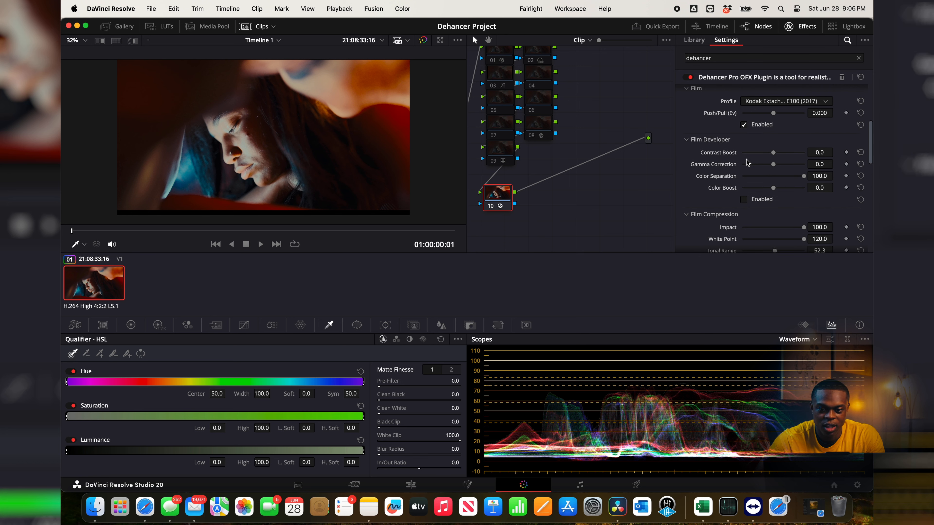
Step: Enable Film Developer and try adjusting Contrast Boost, Gamma Correction, Color Separation and Color Boost, returning each to its default
scroll(746, 159, "down", 1)
left_click_drag(773, 129, 795, 163)
left_click(743, 174)
double_click(795, 163)
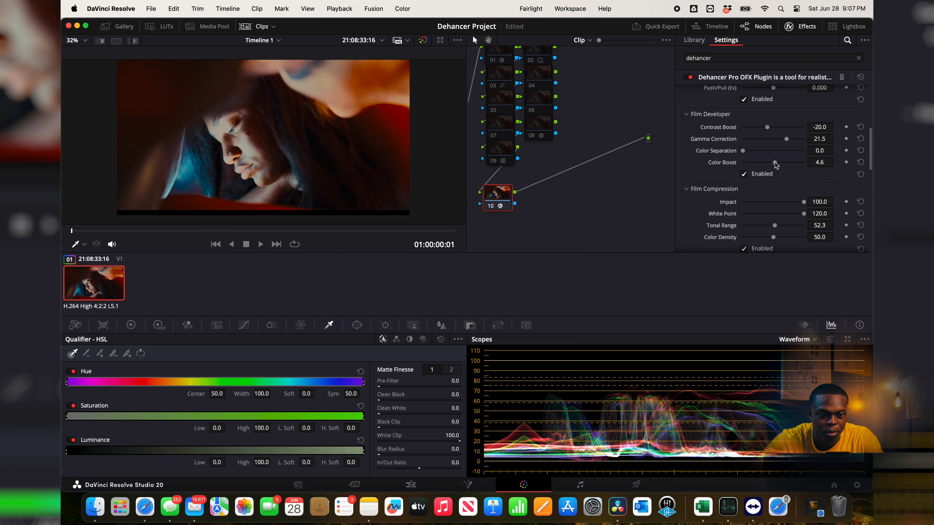
left_click_drag(775, 165, 811, 167)
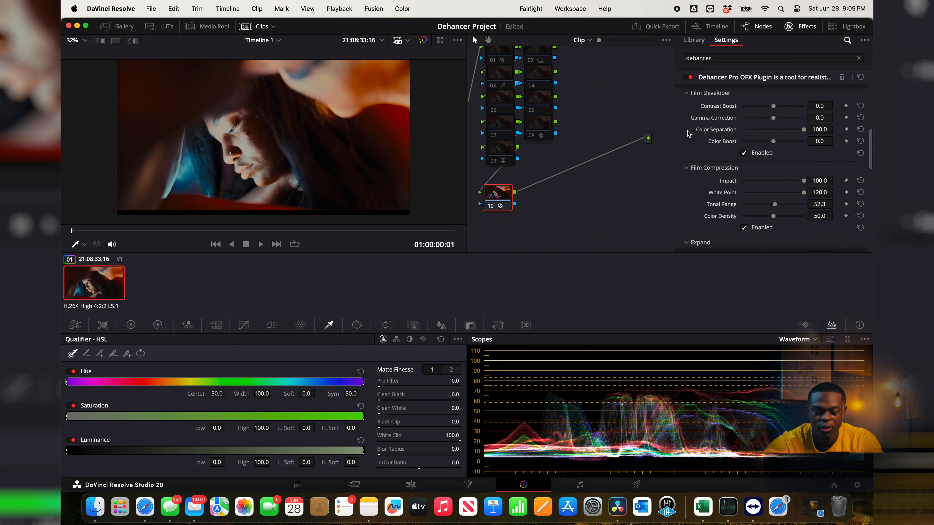
Step: Review the order of the plugin's Input, Film, Film Developer and Film Compression settings
scroll(688, 131, "up", 1)
scroll(708, 155, "up", 5)
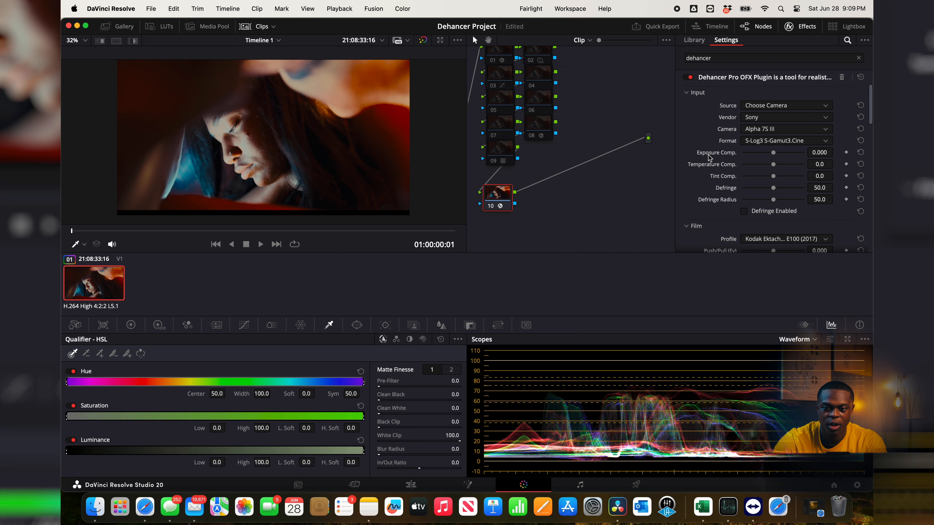
scroll(708, 170, "down", 5)
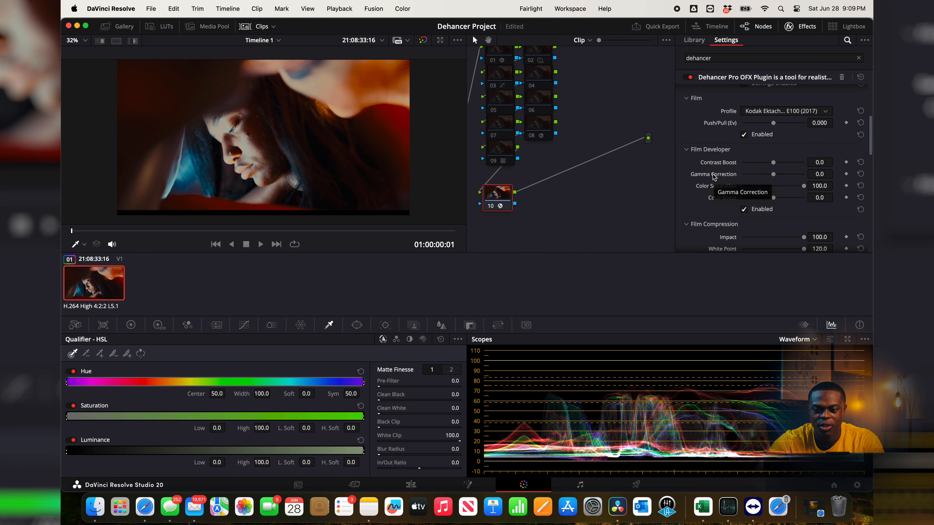
scroll(714, 177, "up", 5)
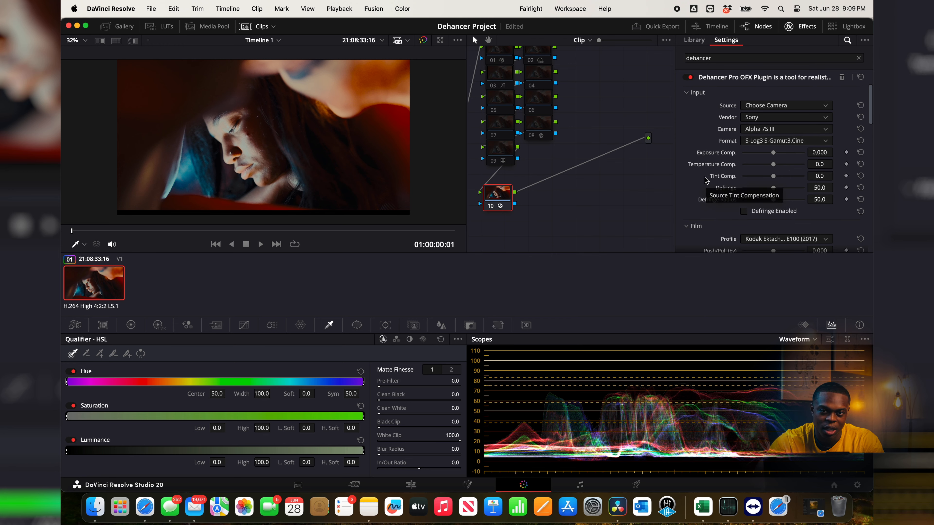
scroll(706, 180, "down", 5)
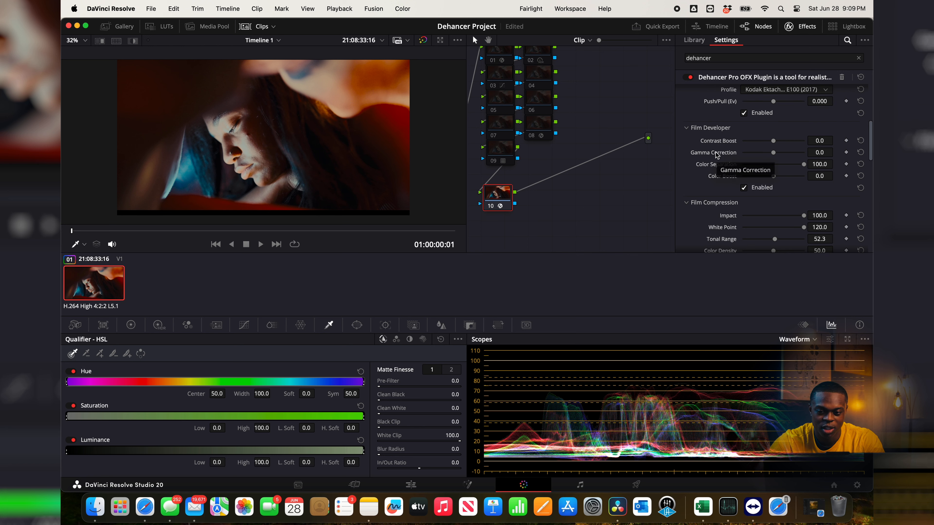
scroll(717, 165, "up", 5)
scroll(719, 166, "down", 6)
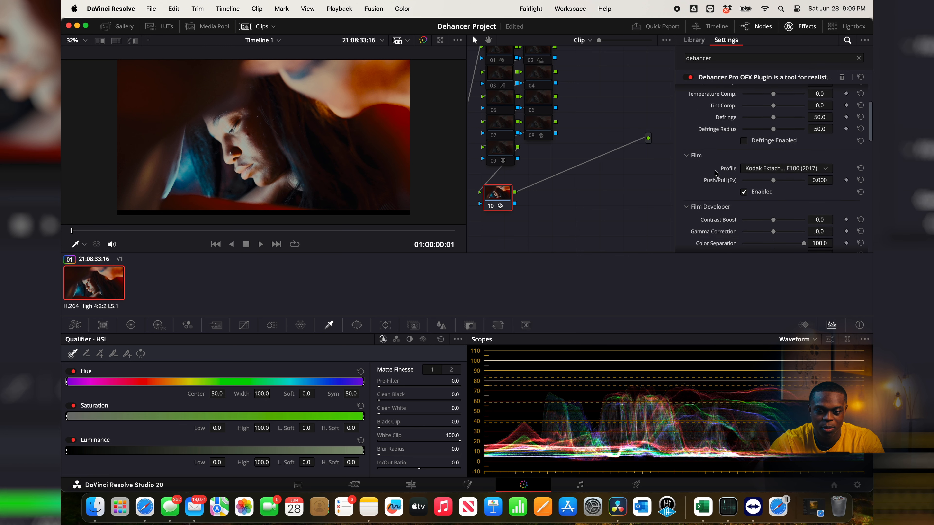
scroll(720, 158, "down", 4)
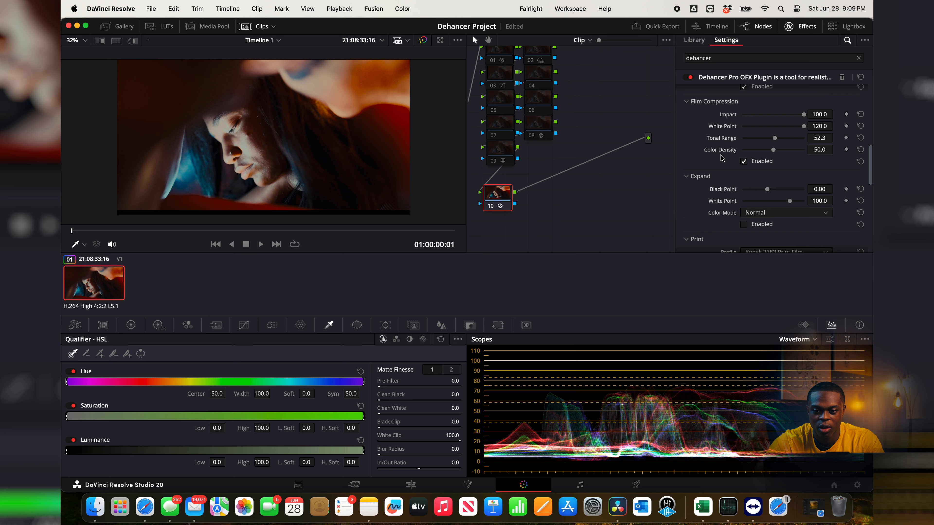
Step: Enable Expand and set its Black Point to 4.23 and White Point to 108.2
scroll(722, 158, "down", 1)
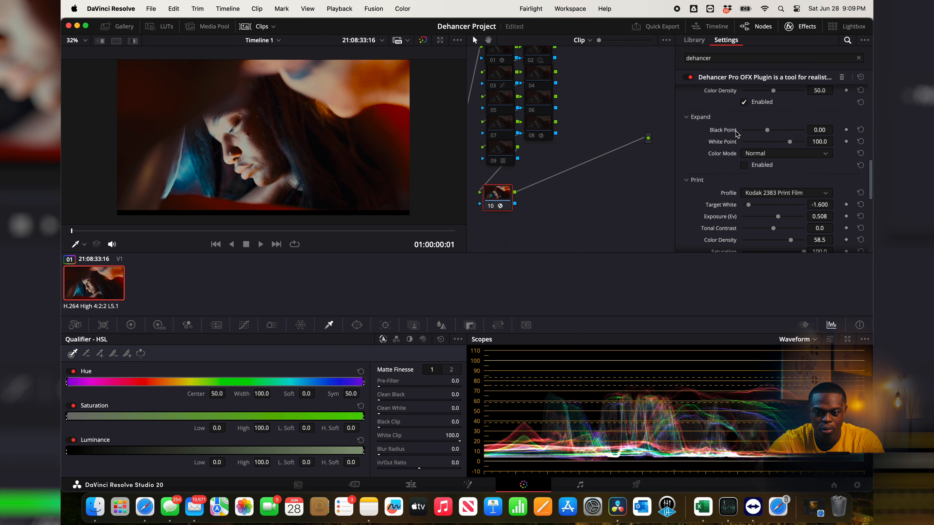
mouse_move(767, 131)
left_mouse_down()
mouse_move(748, 132)
mouse_move(795, 137)
mouse_move(773, 135)
left_mouse_up()
left_click(743, 165)
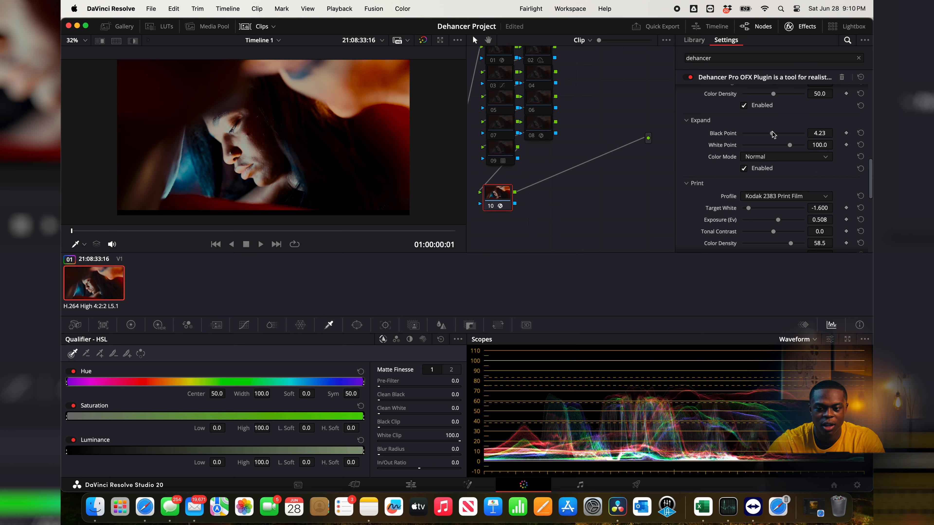
left_click_drag(789, 145, 796, 148)
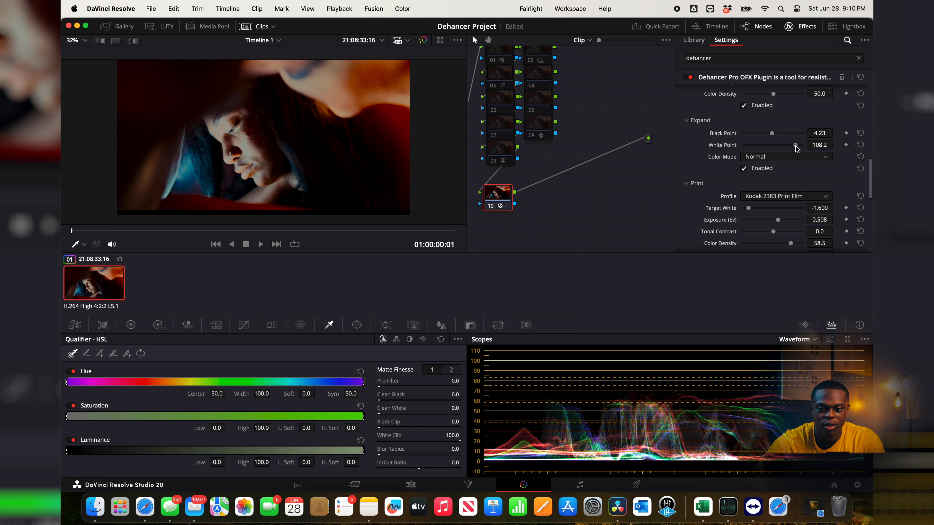
Step: Enable Color Head and try shifting Yellow-Blue, Magenta-Green and Cyan-Red, returning each to zero
scroll(722, 161, "down", 5)
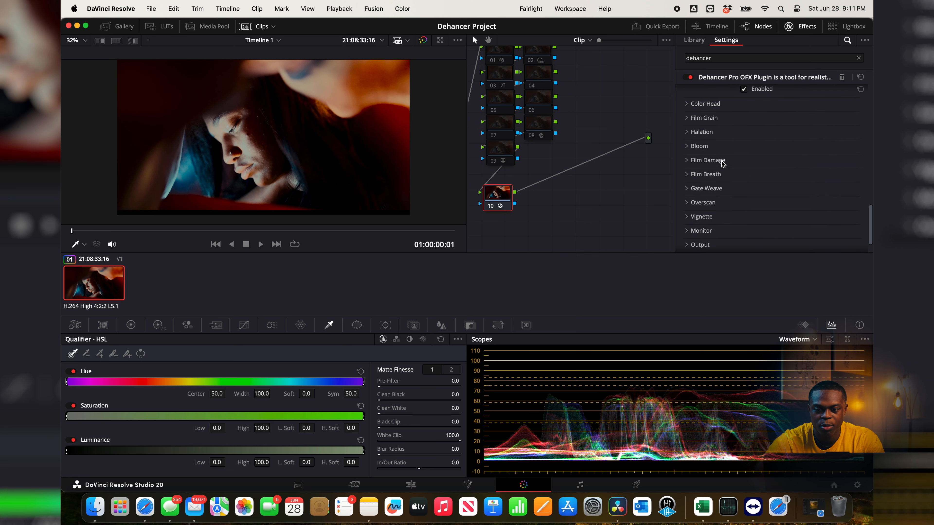
scroll(713, 158, "up", 2)
left_click(698, 143)
scroll(732, 166, "down", 1)
left_click(744, 222)
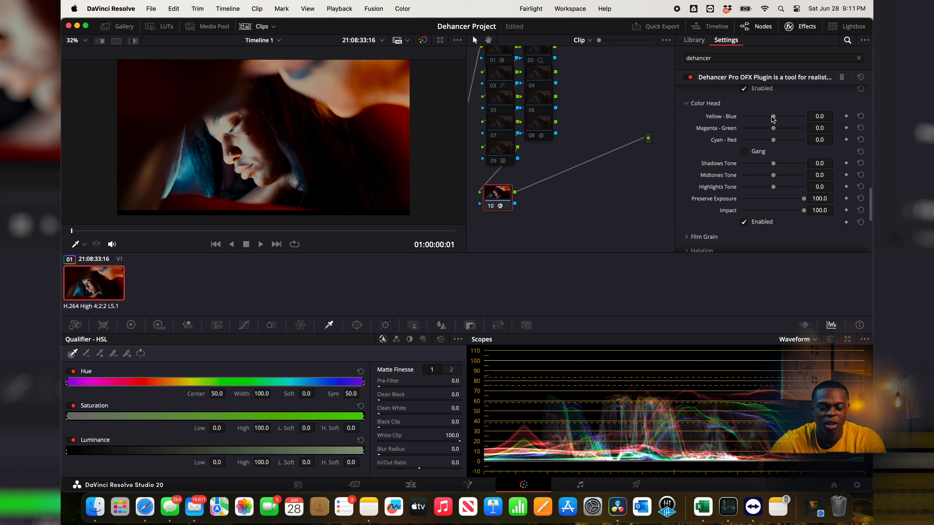
left_click_drag(773, 118, 835, 114)
double_click(721, 116)
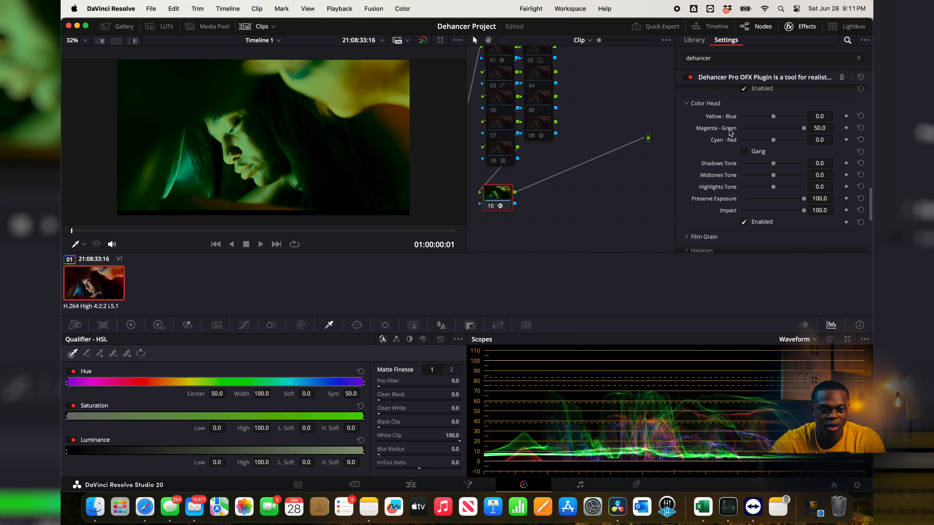
double_click(730, 130)
left_click_drag(773, 140, 838, 136)
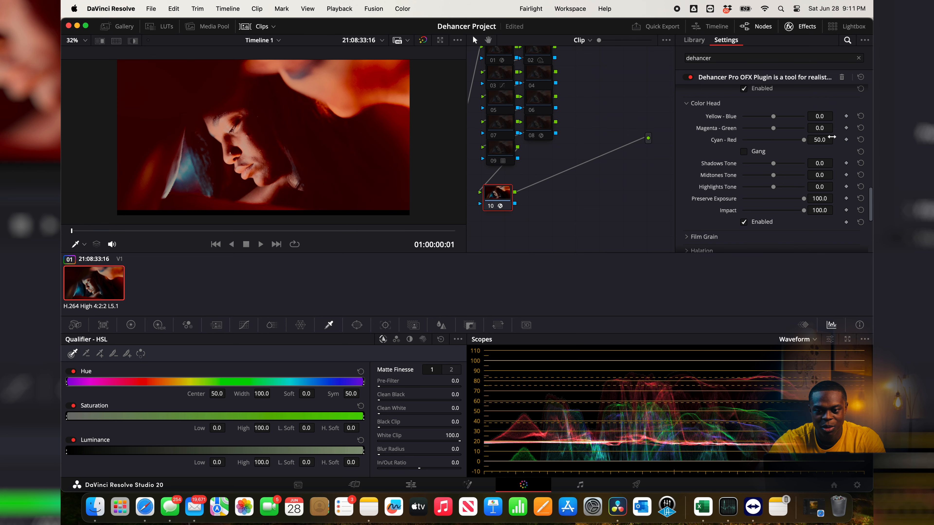
double_click(720, 143)
Step: Try a Color Head Shadows Tone of -100 with Yellow-Blue at -50, and disable Color Head
scroll(764, 121, "down", 3)
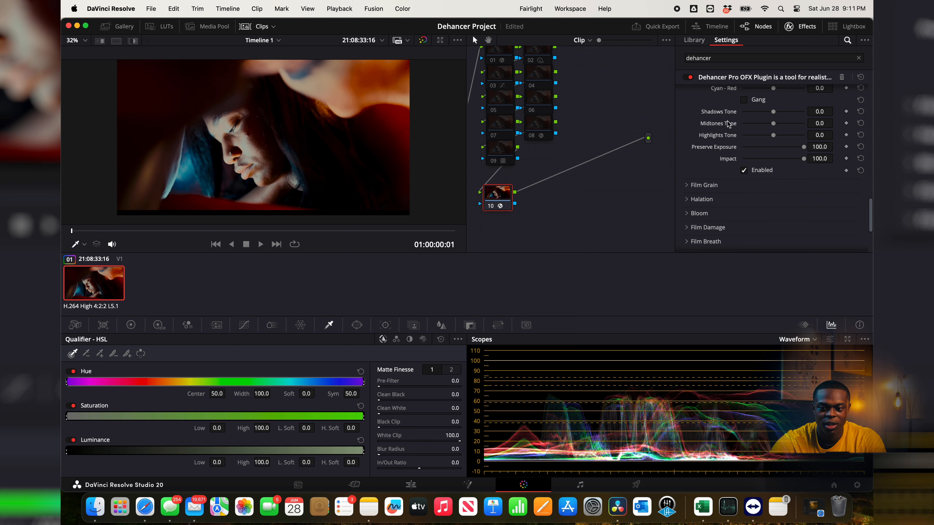
scroll(728, 124, "up", 1)
left_click_drag(773, 125, 736, 128)
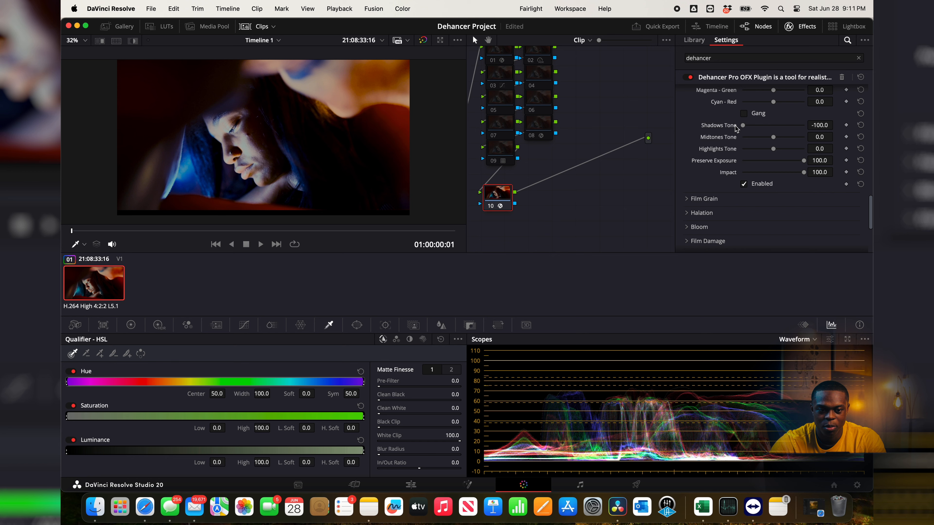
scroll(736, 128, "up", 2)
left_click(743, 220)
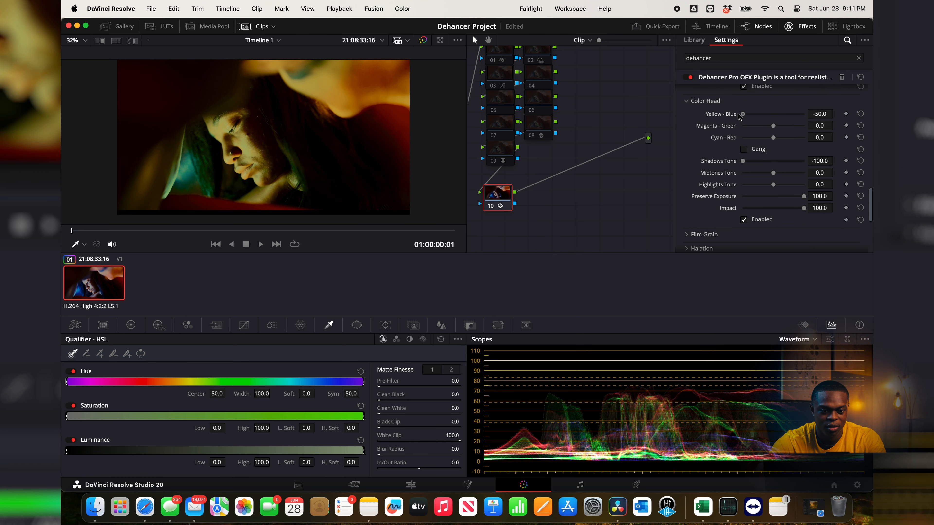
Step: Enable Film Grain and choose the 16 mm ISO 500 grain profile
scroll(688, 151, "down", 5)
left_click(687, 149)
scroll(687, 151, "down", 3)
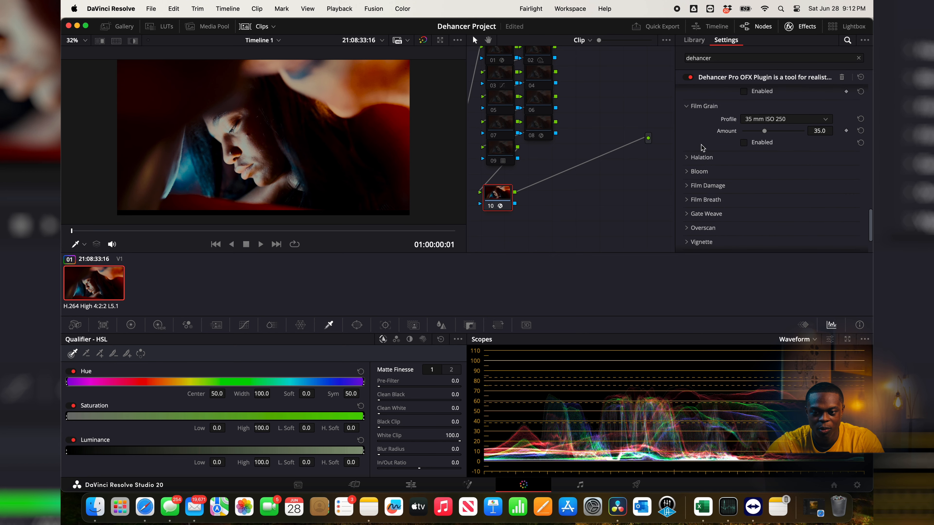
left_click(744, 143)
left_click(751, 119)
left_click(752, 120)
left_click(751, 119)
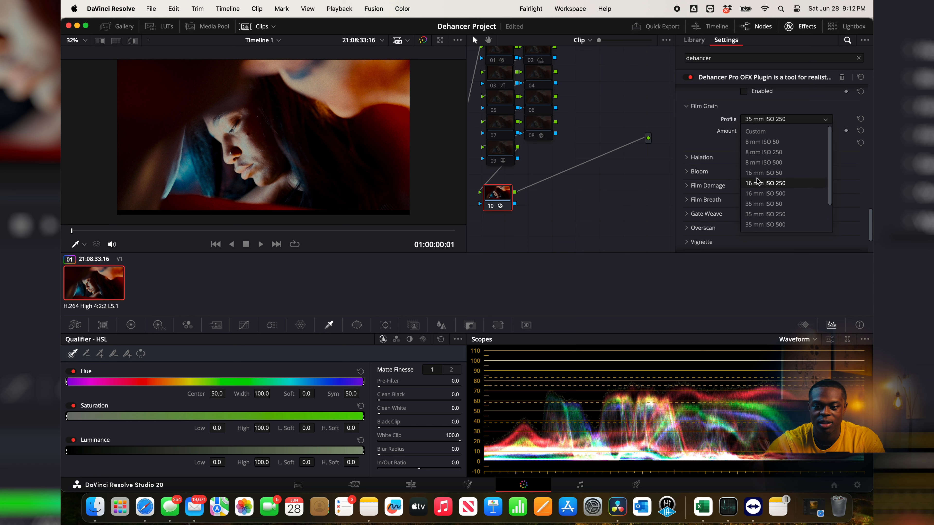
scroll(756, 198, "down", 1)
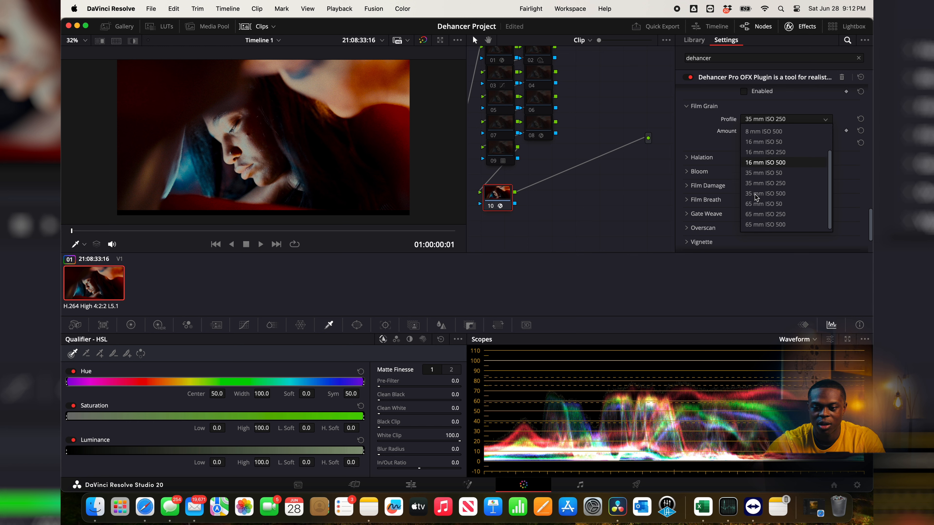
left_click(751, 163)
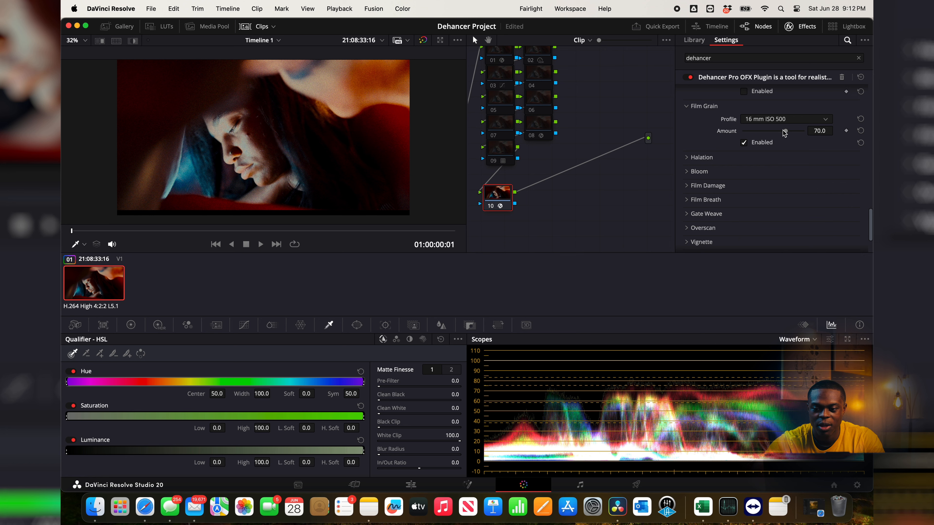
Step: Switch the grain profile to Custom with Size 21.25, Amount 70.8, Film Resolution 50, Shadows 25.4, Midtones 26.9, Highlights 56.2 and Chroma 66.9
left_click(750, 119)
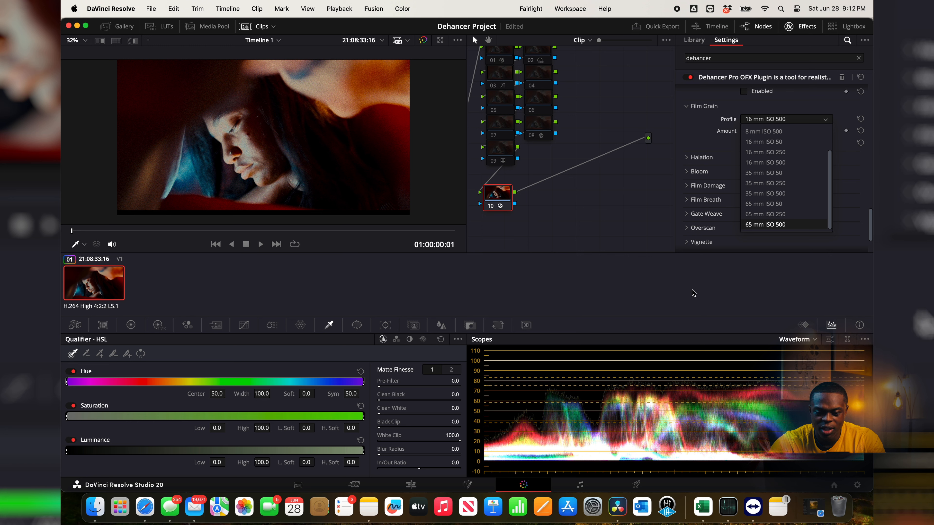
scroll(805, 188, "up", 3)
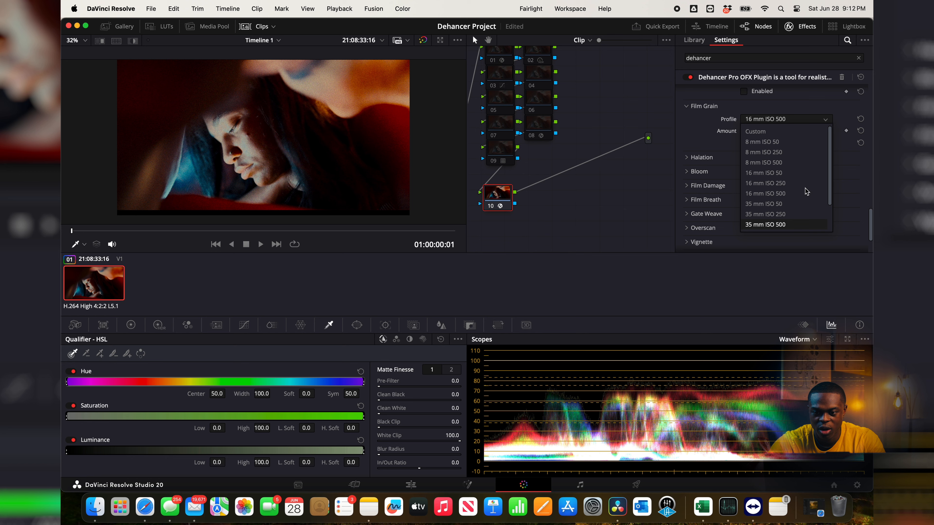
left_click(788, 137)
left_click_drag(773, 131, 771, 131)
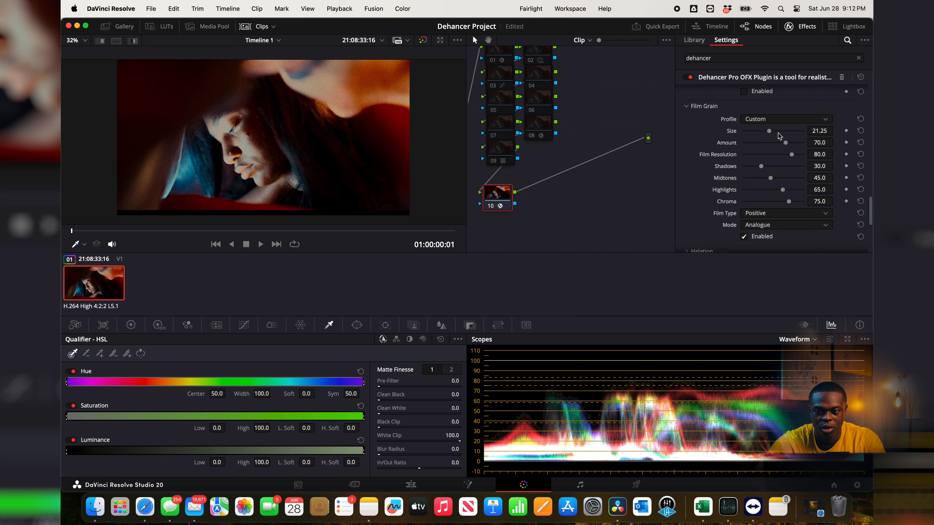
mouse_move(785, 142)
left_mouse_down()
mouse_move(771, 147)
mouse_move(786, 149)
mouse_move(775, 157)
left_mouse_up()
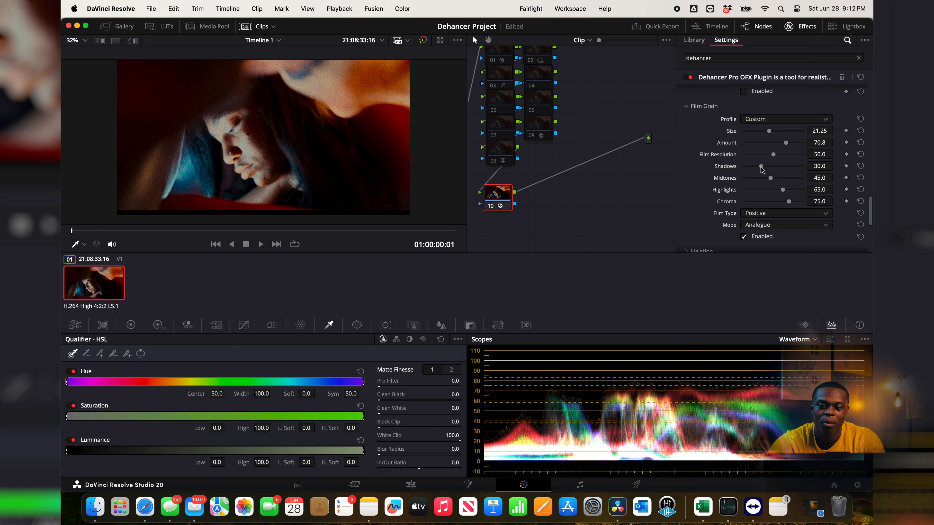
left_click_drag(761, 167, 783, 201)
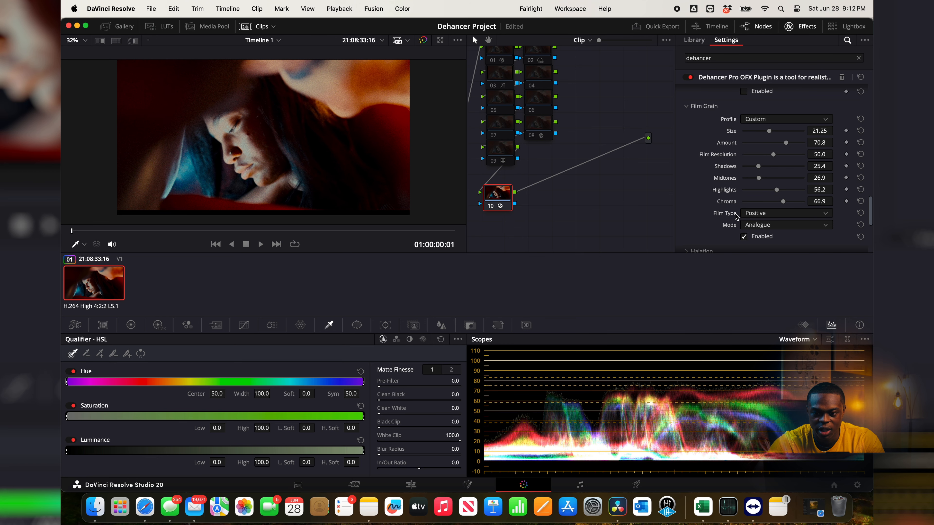
Step: Set the film grain's Film Type to Positive and its Mode to Analogue
left_click(769, 212)
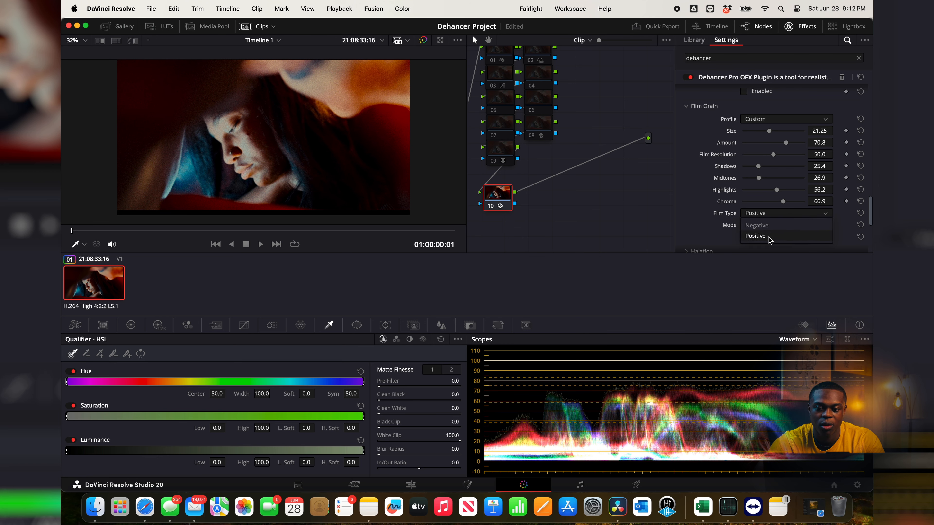
left_click(754, 236)
left_click(760, 225)
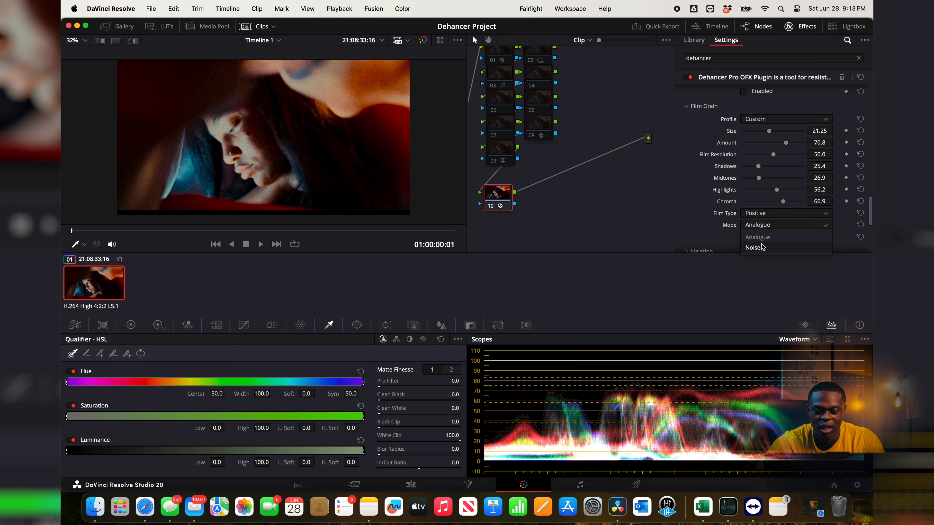
left_click(752, 237)
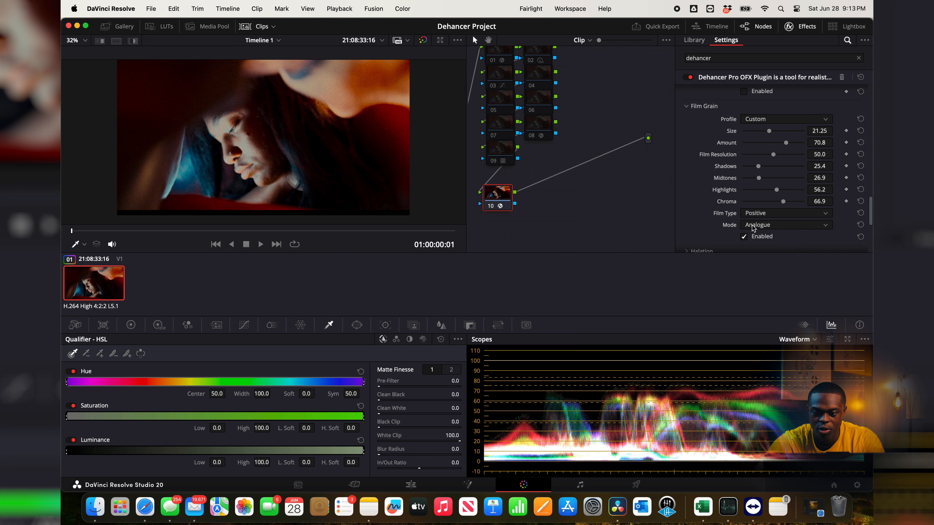
Step: Try the 16 mm ISO 250 and Custom grain profiles, and settle on 16 mm ISO 500
left_click(768, 119)
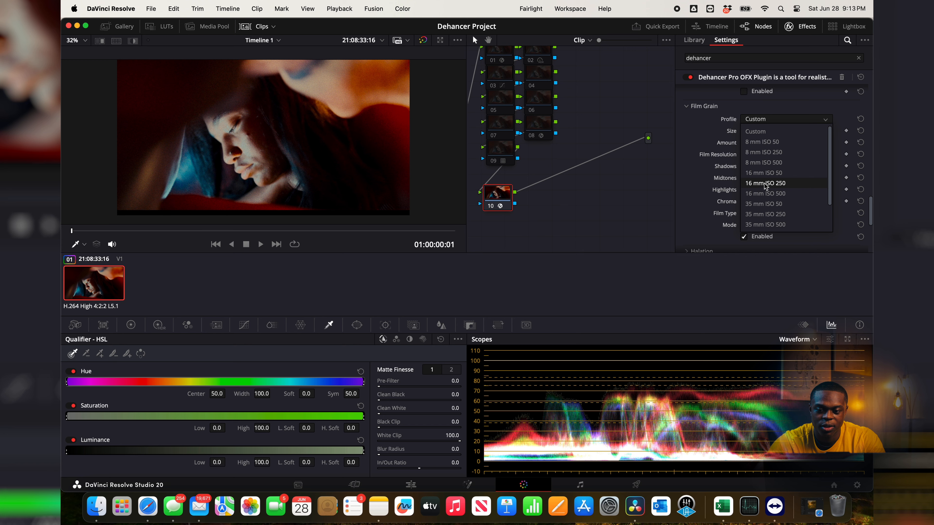
left_click(764, 183)
left_click(752, 120)
left_click(753, 122)
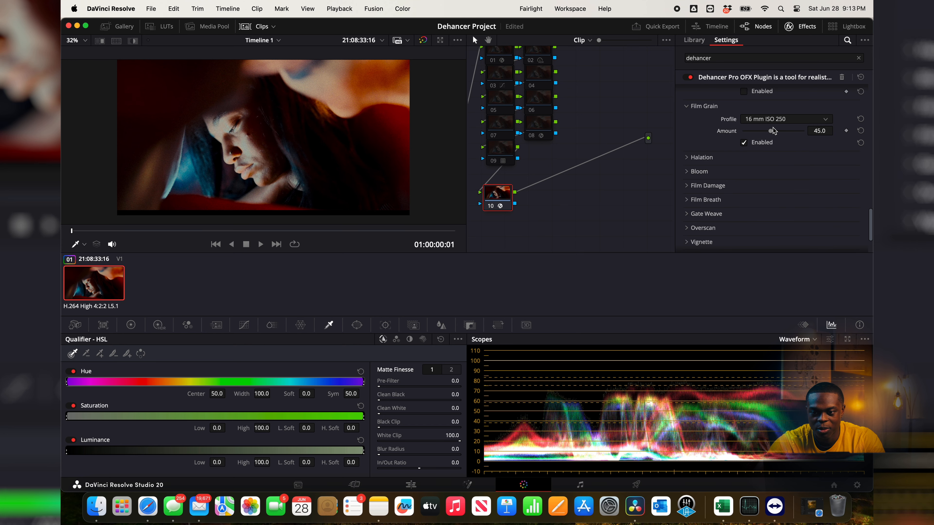
left_click(770, 120)
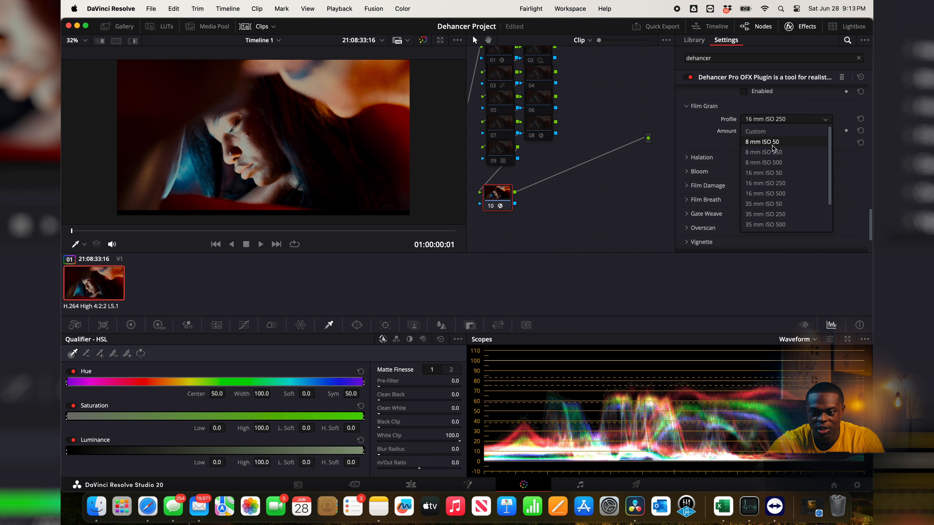
left_click(765, 194)
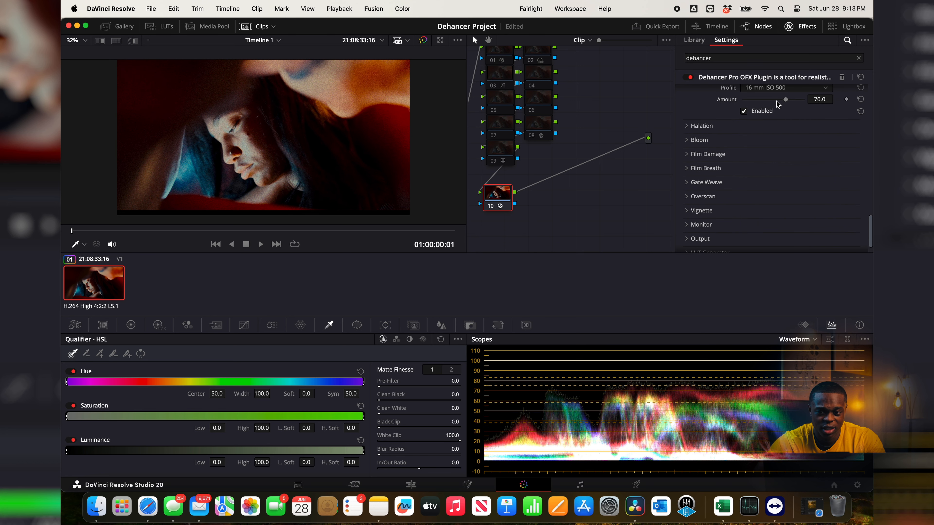
Step: Open the Halation settings and enable Halation with the 35 mm / Super 35 profile
left_click(695, 129)
scroll(694, 154, "down", 2)
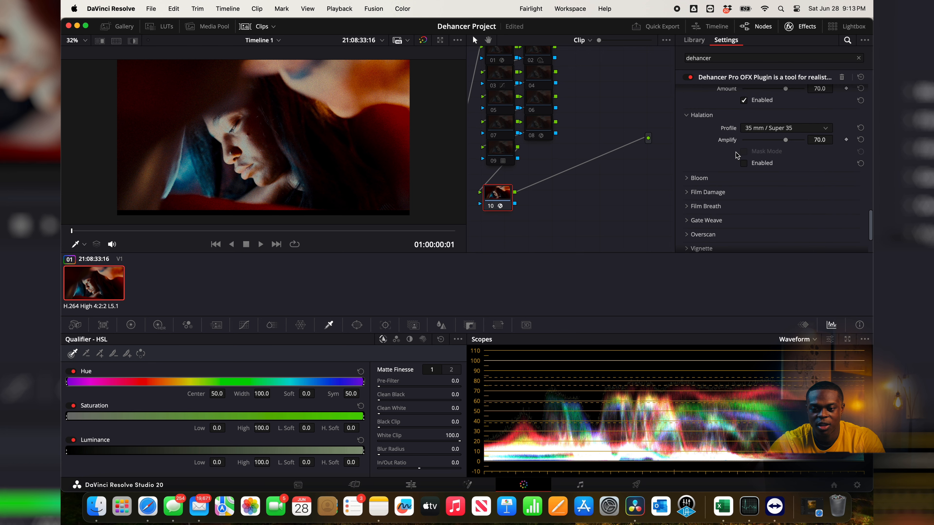
scroll(712, 154, "up", 3)
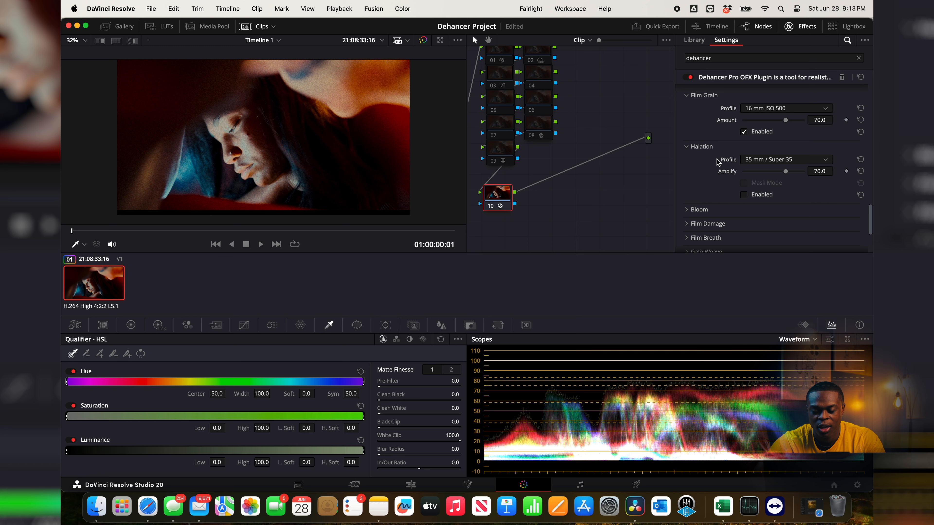
scroll(717, 163, "down", 1)
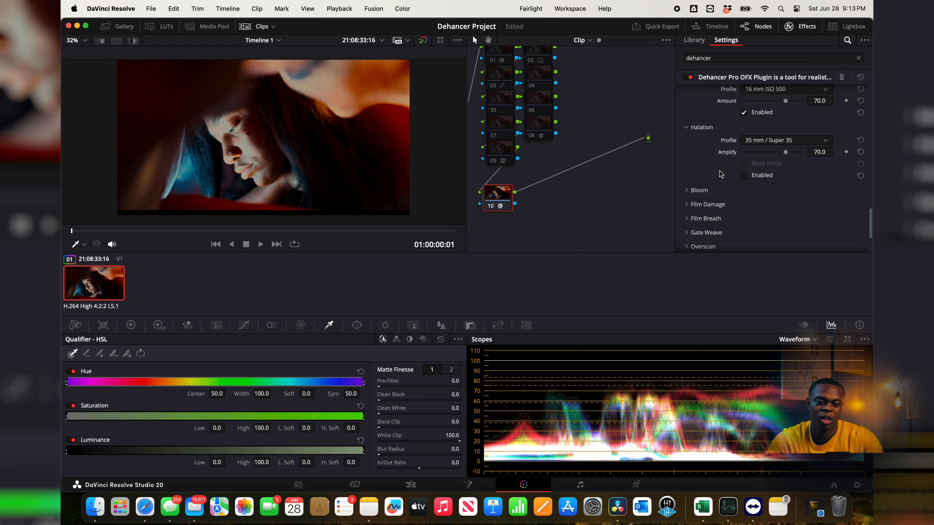
left_click(744, 175)
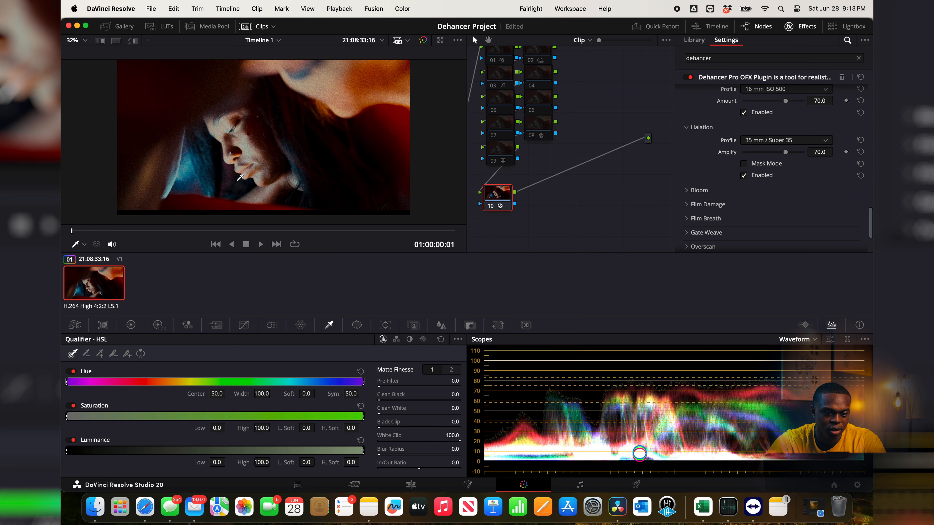
Step: Examine the face up close while switching Halation on and off to compare its effect
scroll(240, 177, "up", 5)
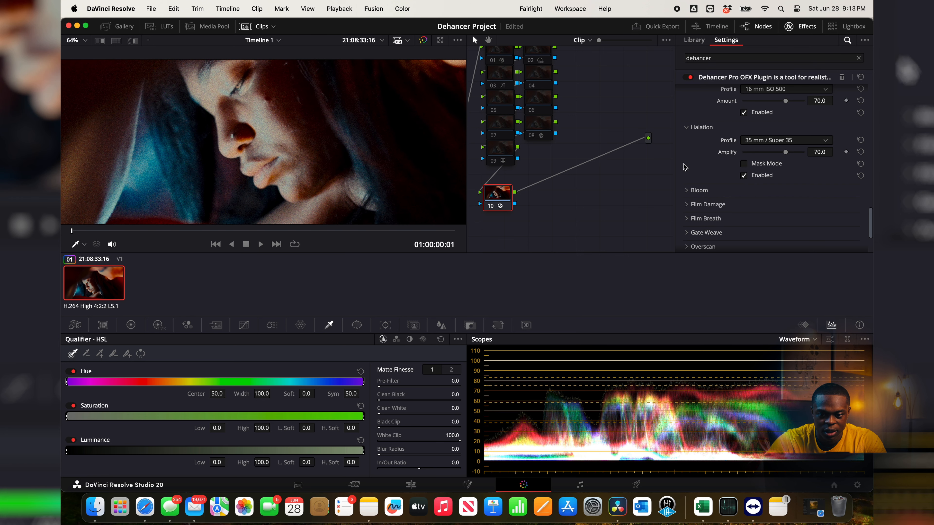
left_click(743, 176)
left_click(743, 175)
left_click(743, 176)
left_click(743, 175)
left_click(743, 176)
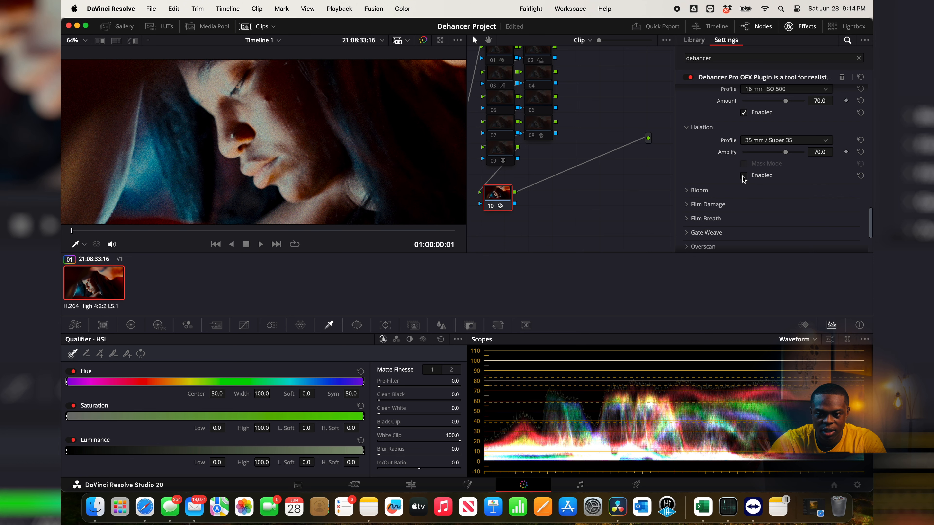
Step: Try the Custom Halation profile, and switch Halation to 16 mm / Super 16 No Remjet with Mask Mode enabled
left_click(761, 140)
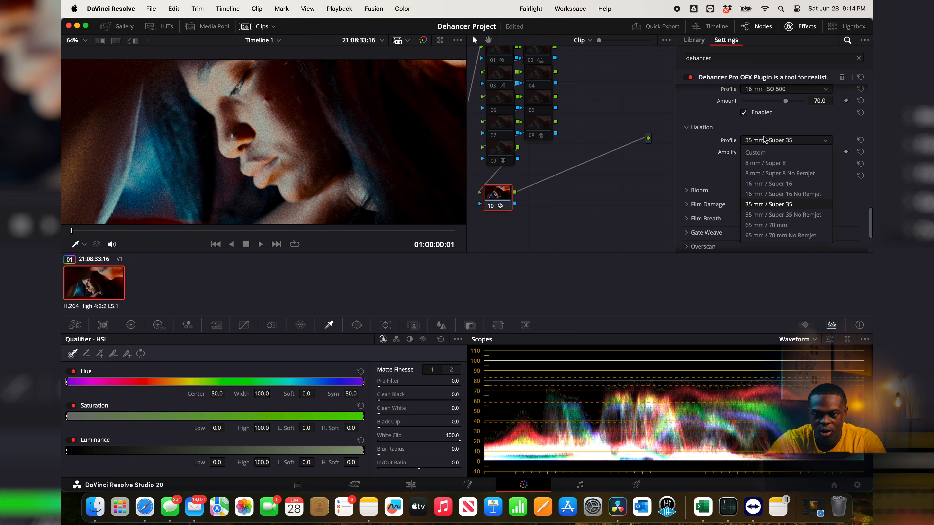
scroll(751, 158, "up", 1)
left_click(754, 177)
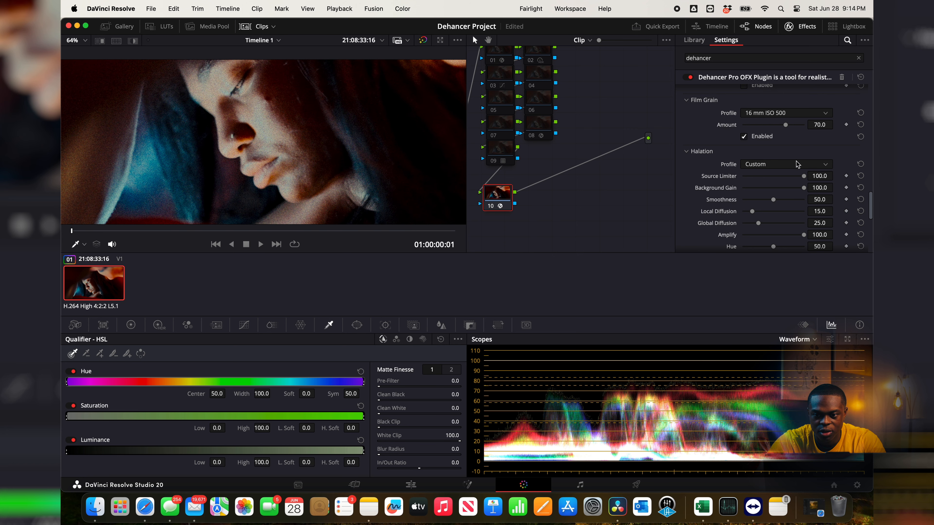
left_click(861, 164)
left_click_drag(785, 177, 865, 186)
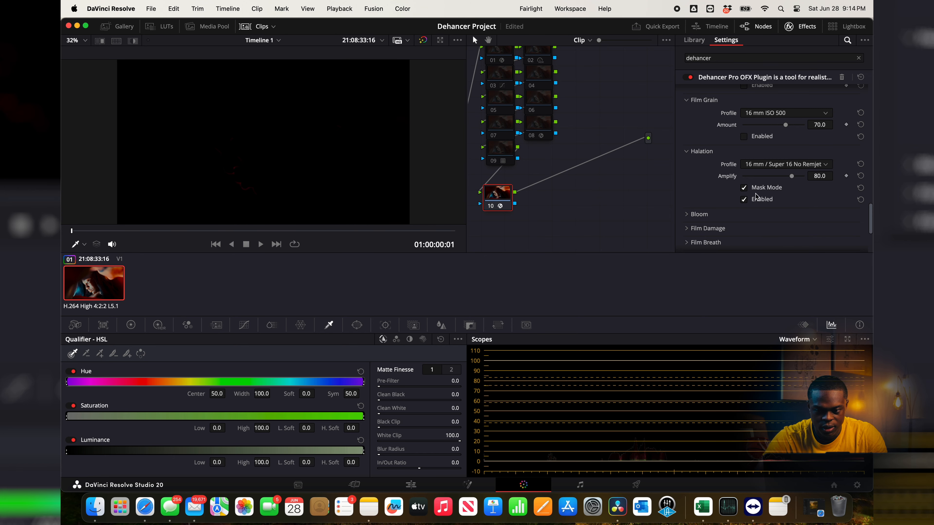
Step: Toggle Halation's Mask Mode repeatedly to compare the mask with the image, leaving Mask Mode off
left_click(743, 188)
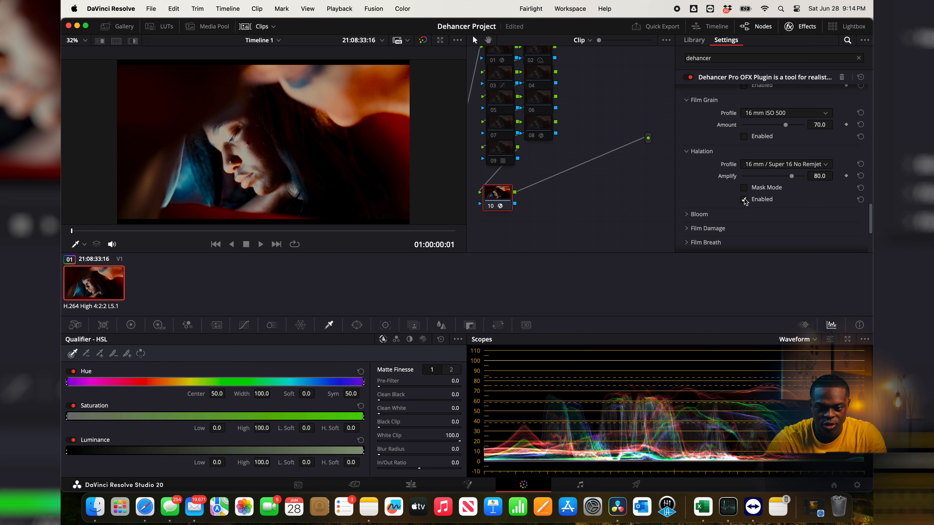
left_click(744, 188)
left_click(743, 189)
left_click(743, 189)
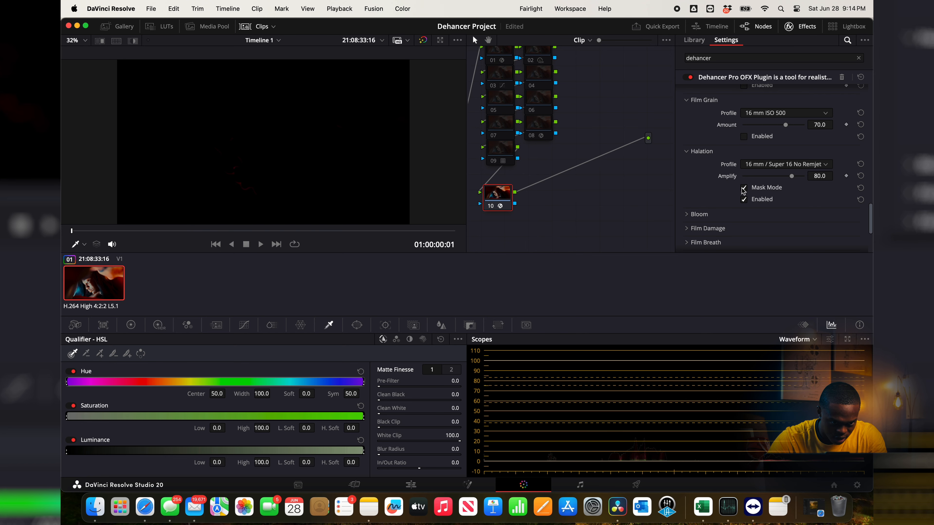
left_click(743, 189)
Step: Try the 16 mm / Super 16 Halation profile, and return to 16 mm / Super 16 No Remjet
left_click(798, 164)
left_click(750, 182)
left_click(795, 164)
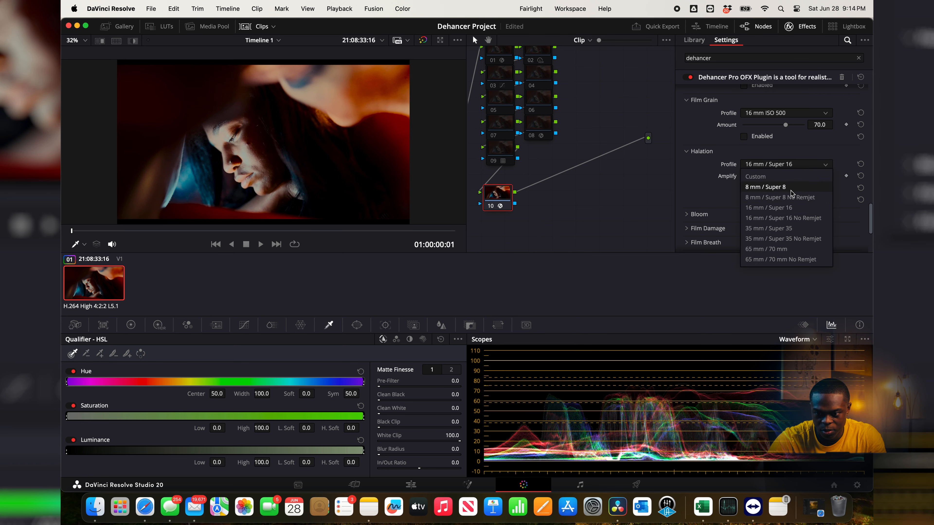
left_click(784, 218)
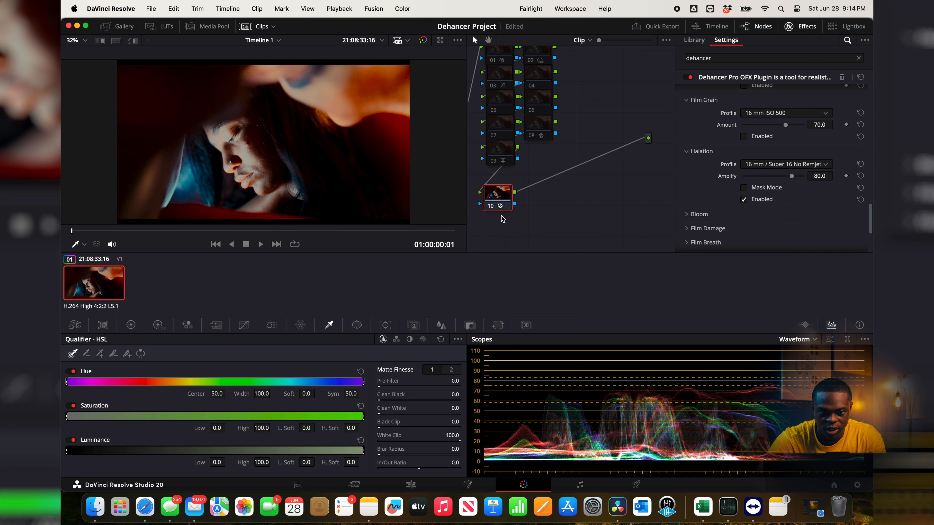
Step: Compare the lips and nose up close with the No Remjet Halation off and on
scroll(366, 143, "up", 5)
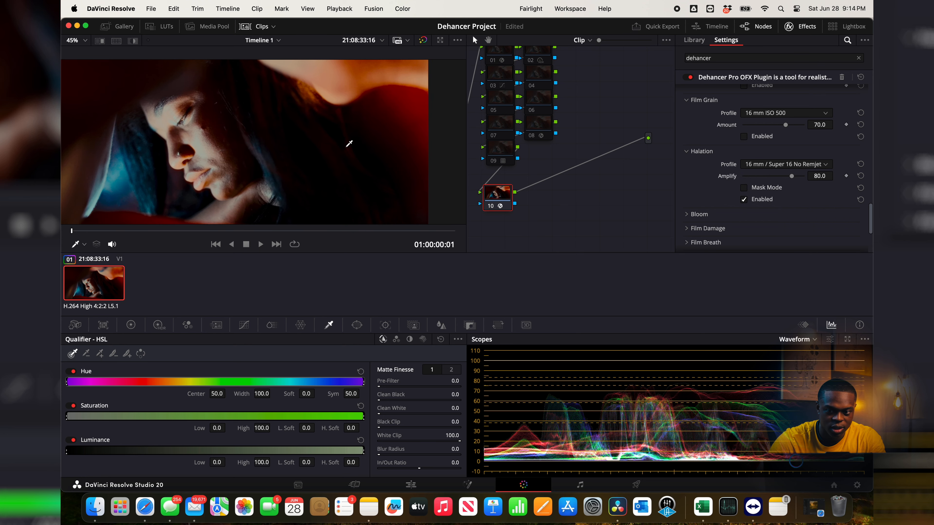
scroll(194, 160, "up", 7)
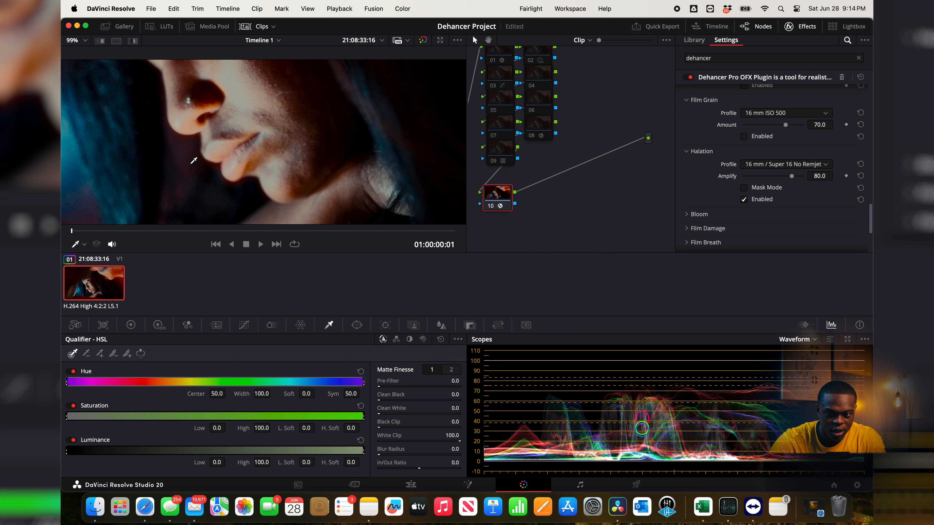
left_click(743, 199)
left_click(743, 199)
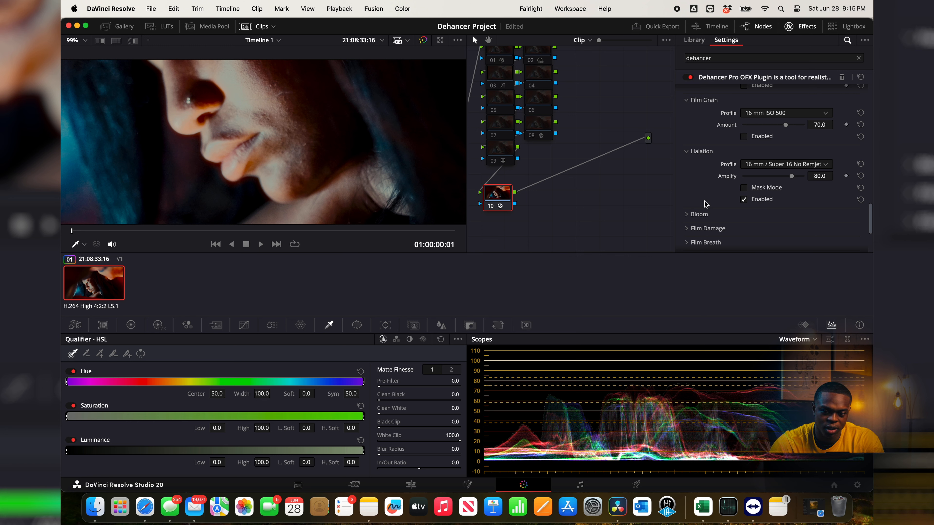
Step: Enable Bloom with the 16 mm / Super 16 profile and compare the image with and without it
scroll(734, 182, "down", 3)
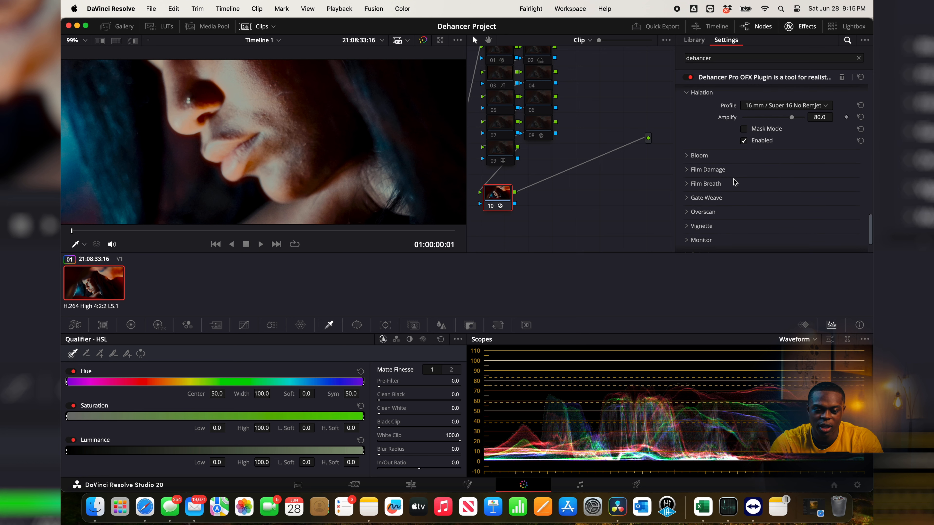
left_click(698, 155)
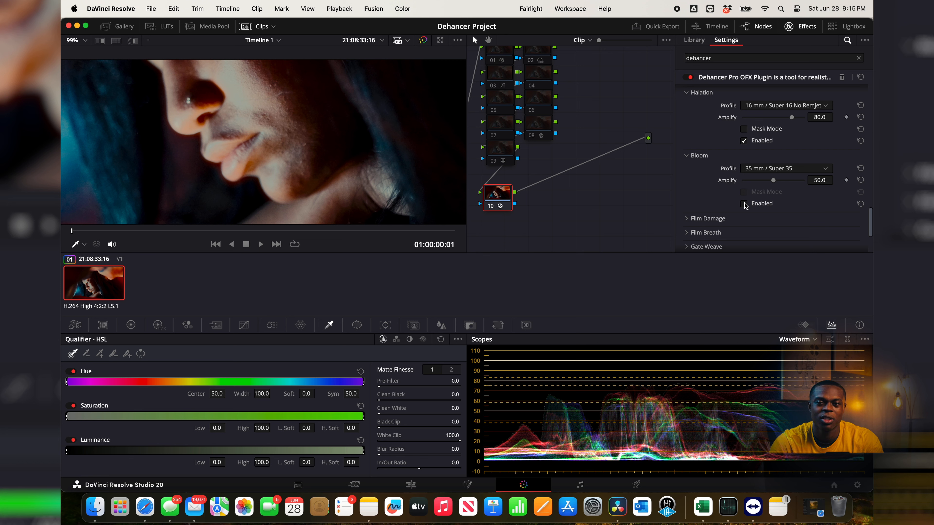
scroll(744, 203, "down", 2)
left_click(744, 173)
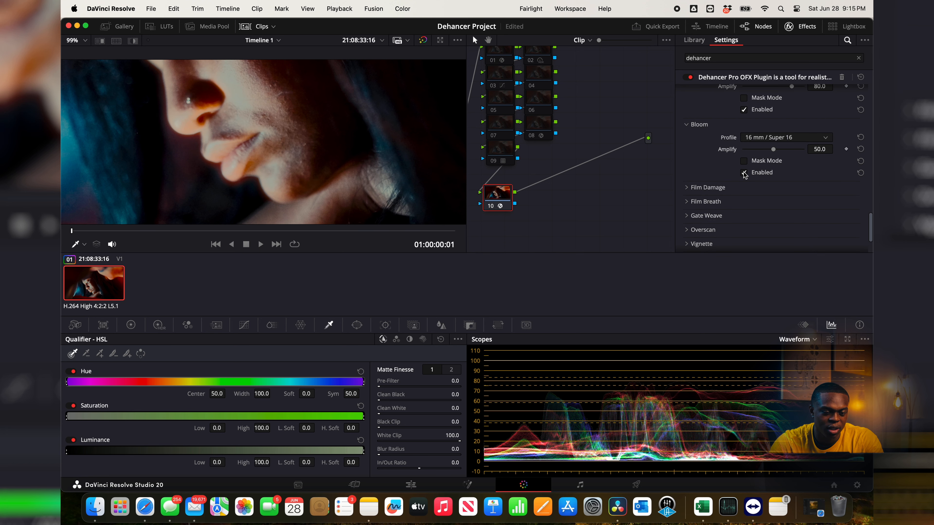
left_click(744, 173)
left_click(744, 174)
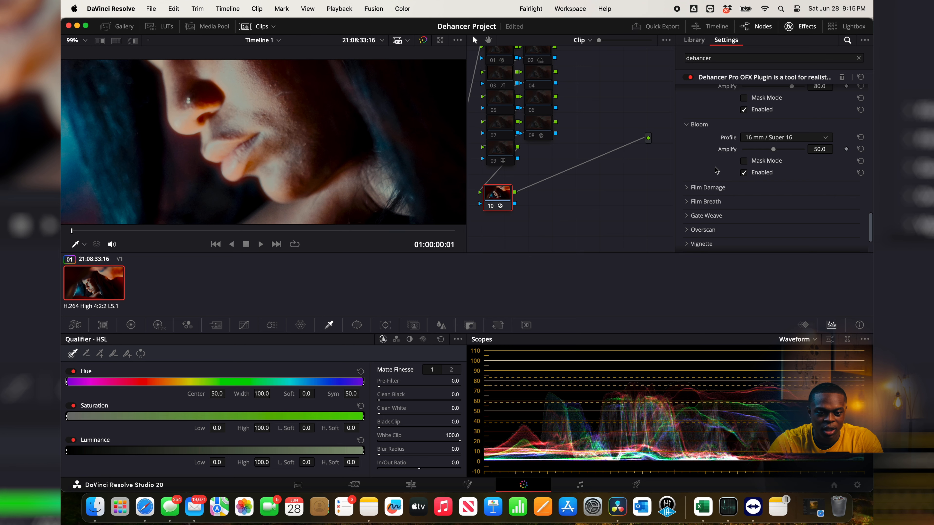
Step: Enlarge the viewer and try enabling Film Damage with the 35 mm / Super 35 profile
key("alt+f")
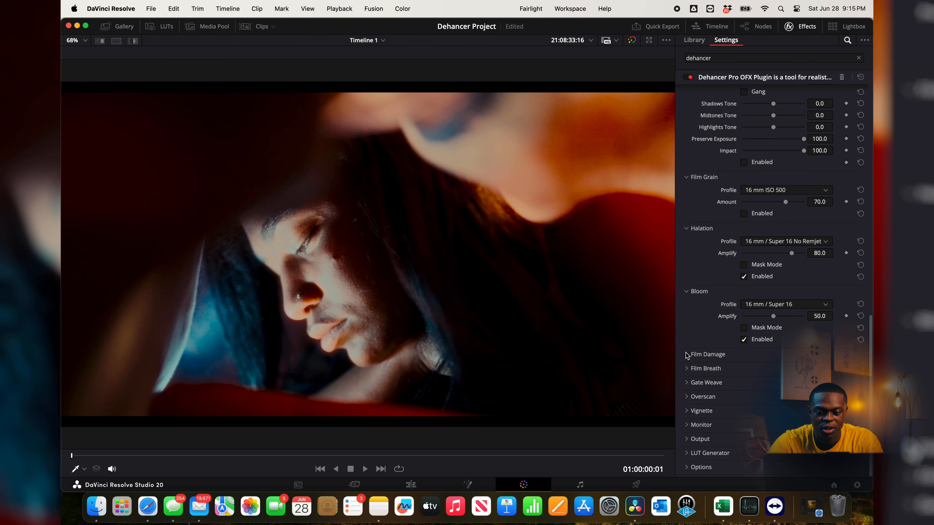
left_click(707, 355)
left_click(744, 354)
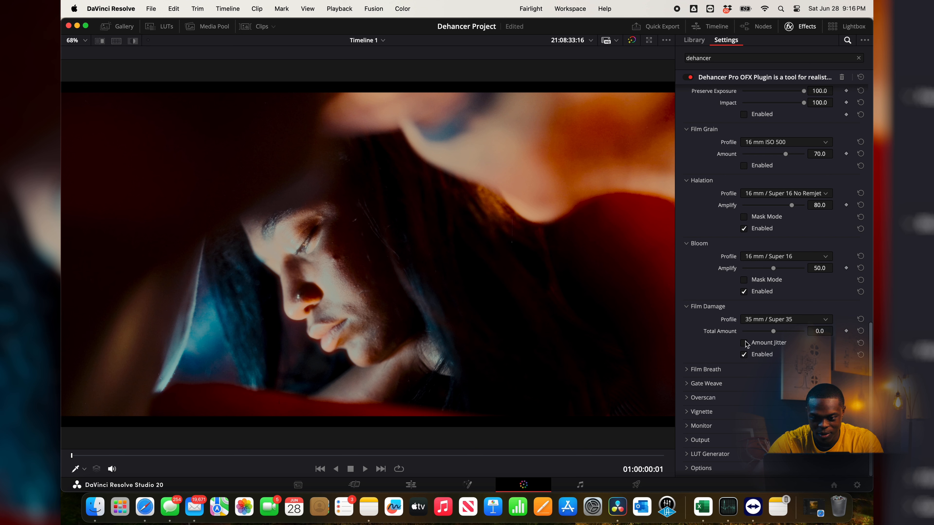
Step: Disable Film Damage and open the Film Breath settings
left_click(686, 369)
scroll(688, 371, "down", 2)
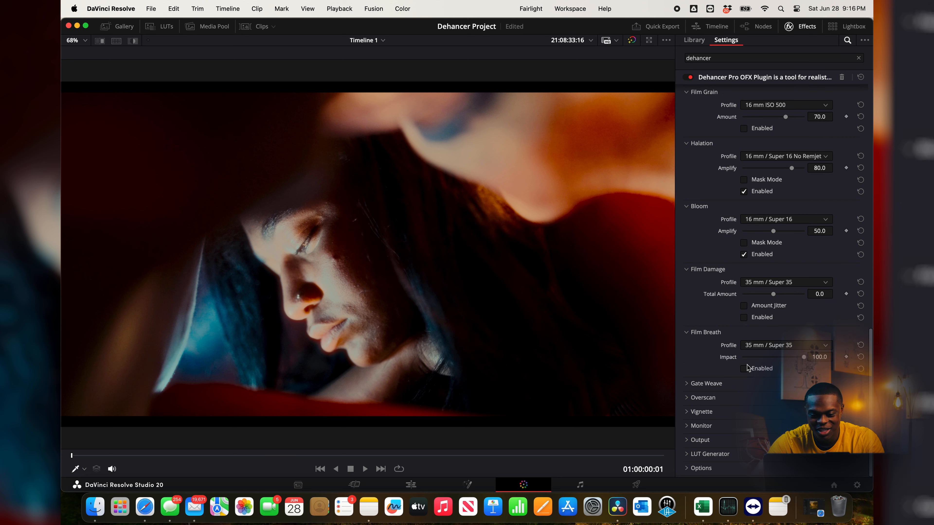
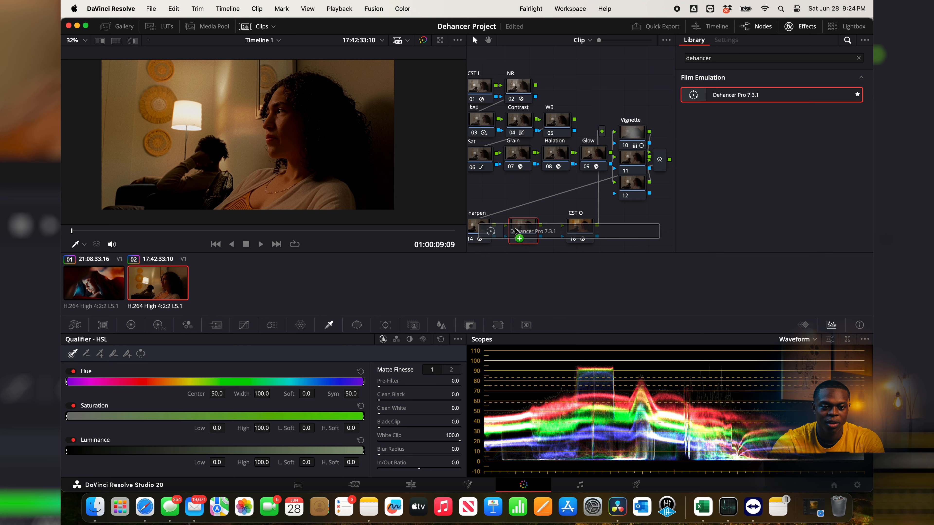
Step: Apply Dehancer Pro 7.3.1 to node 15 and open its Input settings
left_click(691, 92)
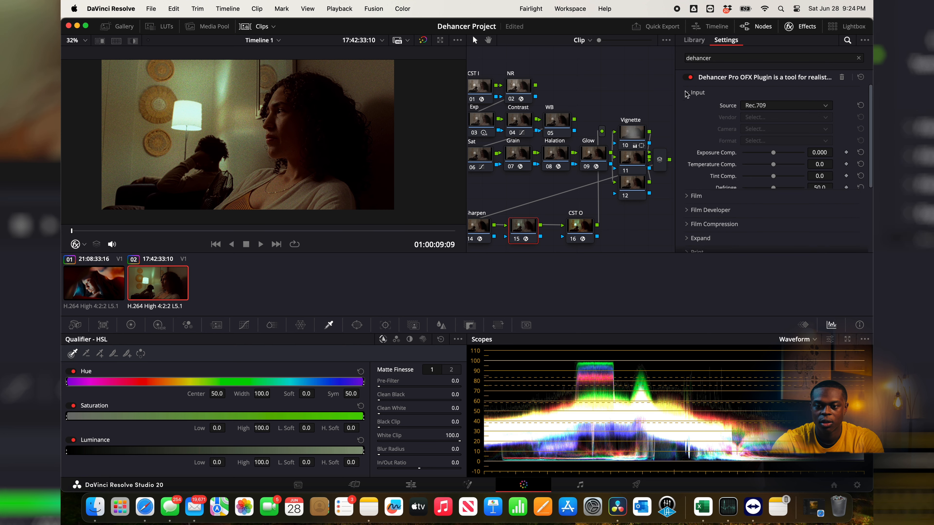
scroll(577, 138, "left", 1)
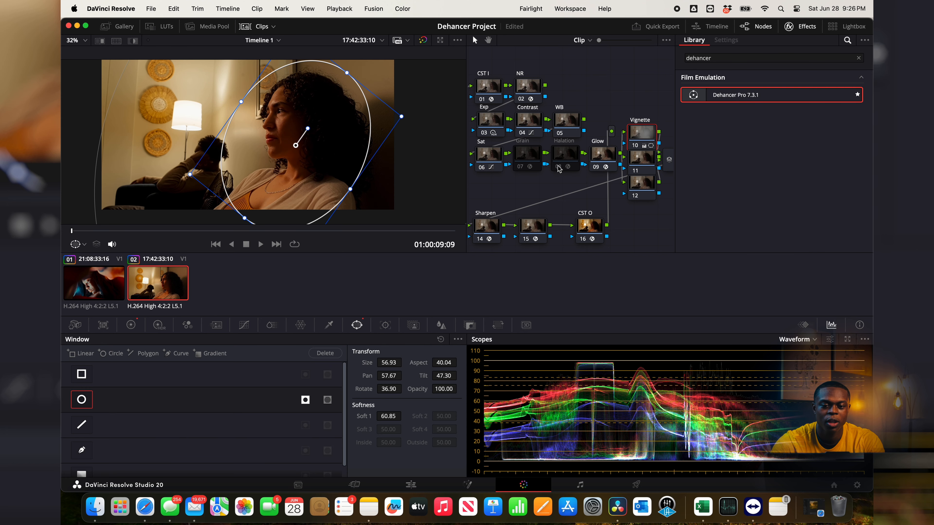
Step: Disable the Grain, Halation, Glow and Sat nodes in the clip's node graph
left_click(519, 166)
left_click(519, 166)
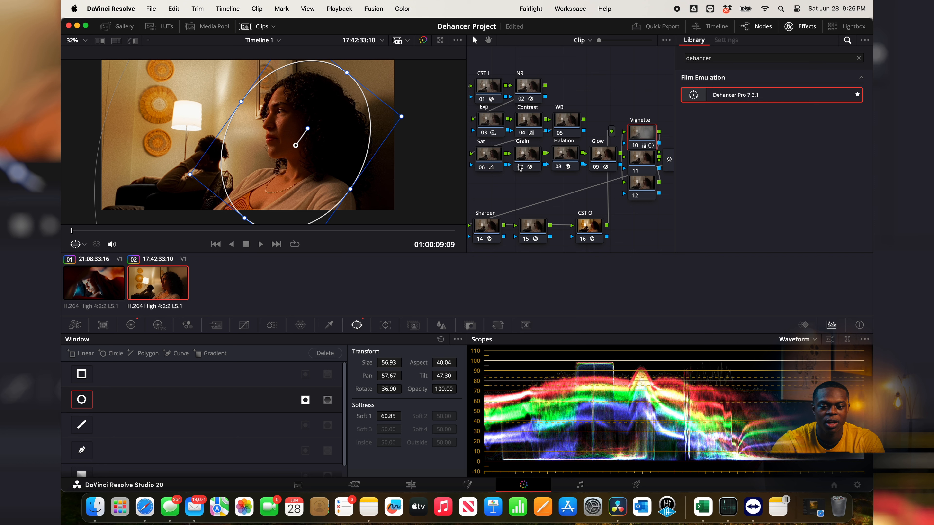
left_click(519, 167)
left_click(558, 168)
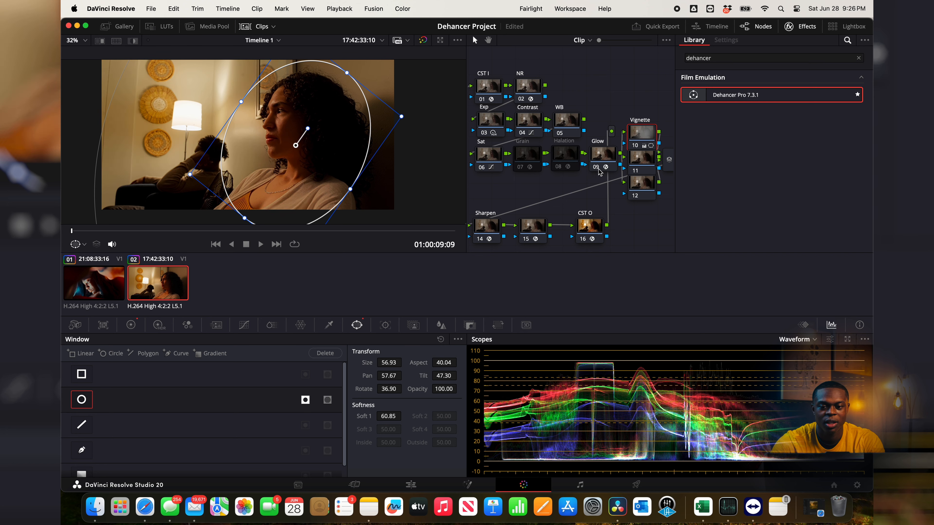
left_click(596, 168)
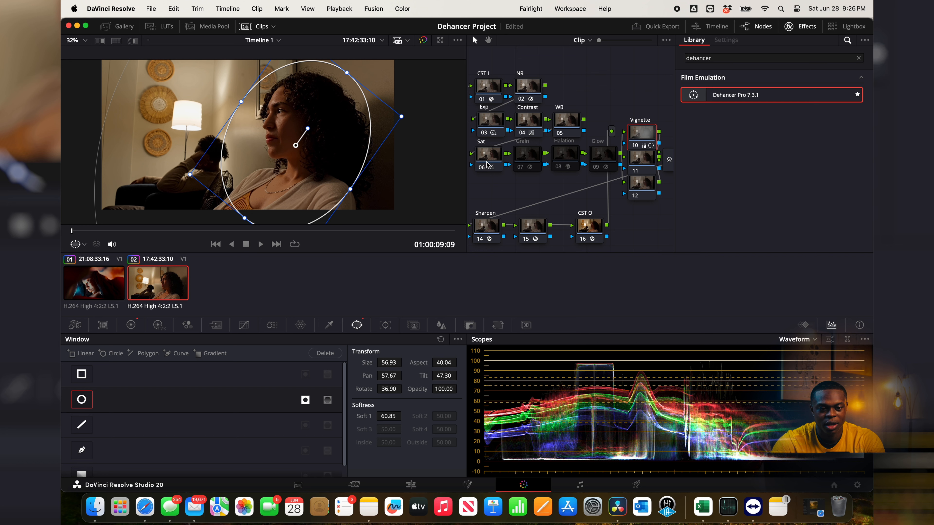
left_click(480, 169)
left_click(480, 169)
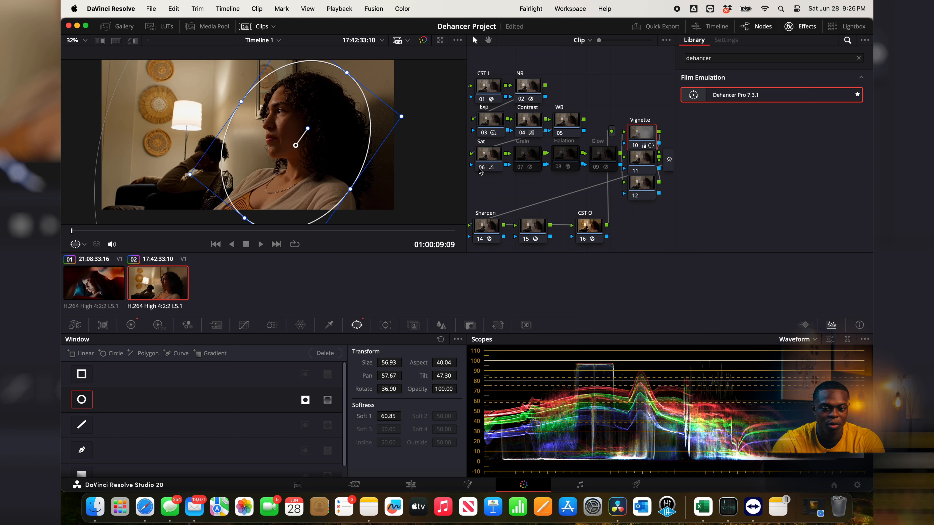
left_click(480, 169)
Step: Set the Dehancer input source on node 15 to DVR WG/Intermediate
scroll(529, 199, "down", 1)
left_click(533, 209)
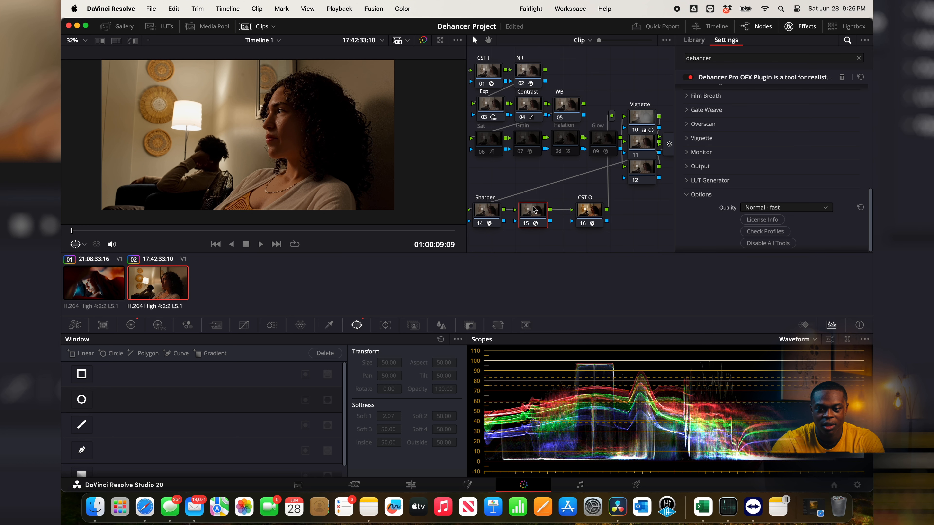
scroll(733, 177, "up", 10)
scroll(732, 177, "down", 2)
scroll(733, 177, "up", 1)
scroll(738, 192, "down", 8)
scroll(739, 192, "up", 8)
left_click(773, 108)
left_click(773, 170)
scroll(713, 209, "down", 1)
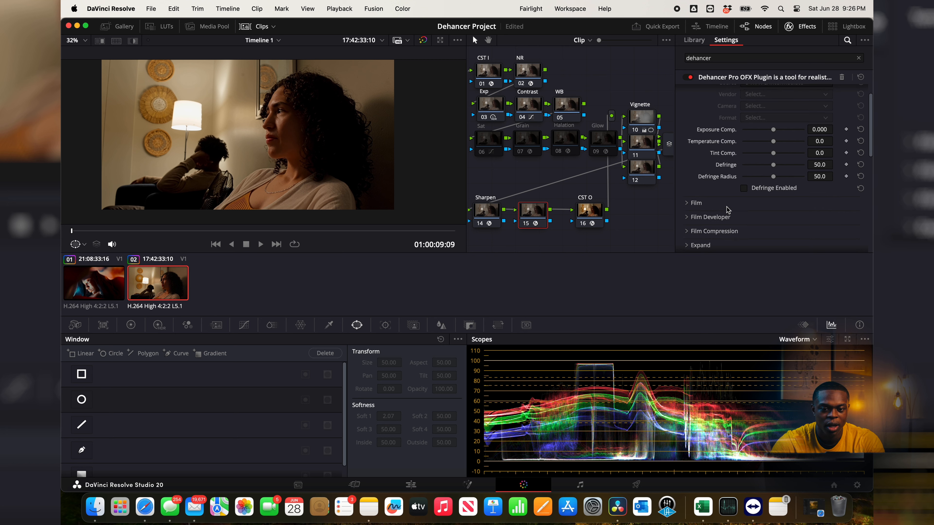
scroll(735, 173, "up", 1)
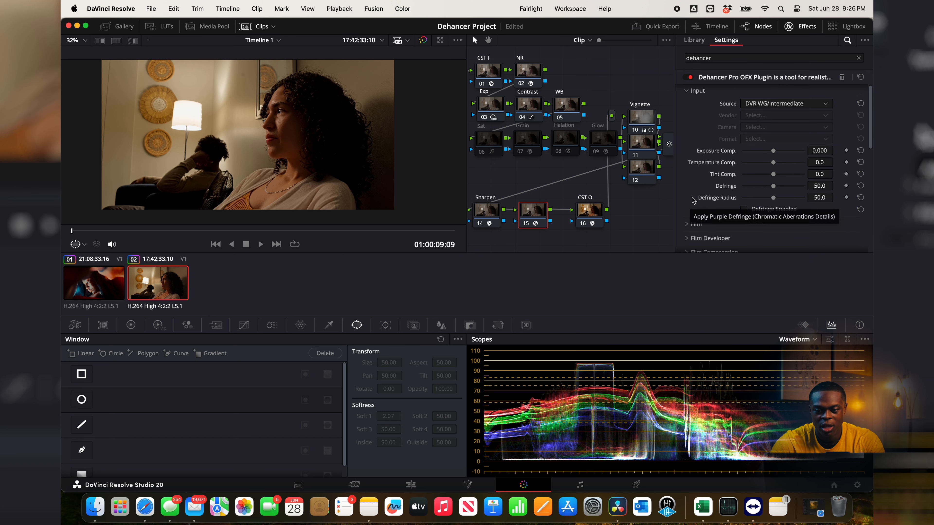
scroll(698, 191, "down", 2)
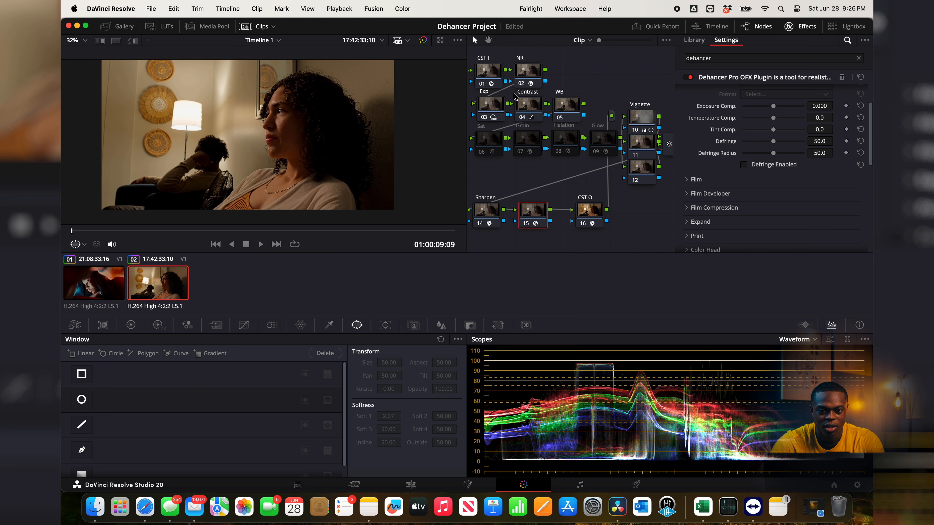
Step: Nudge the Global HDR color wheel on the WB node to Y 0.01
left_click(560, 106)
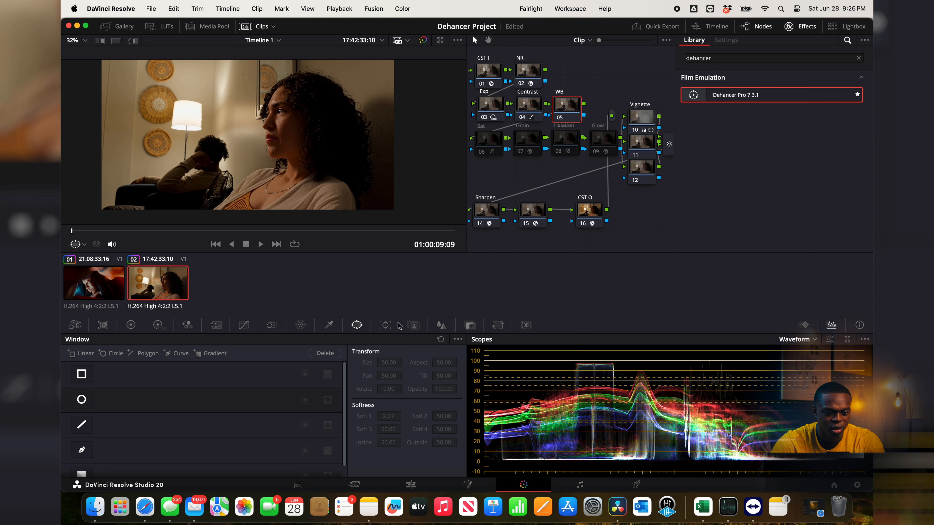
left_click(160, 328)
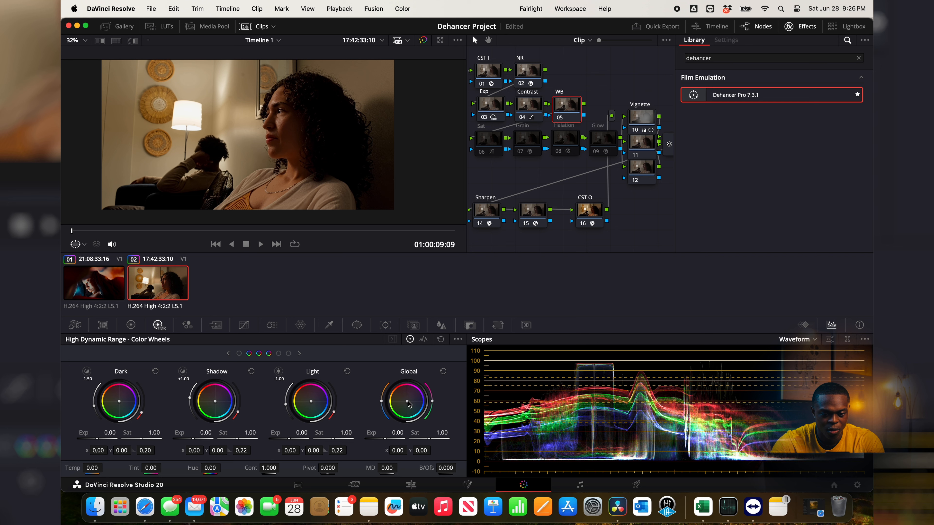
left_click_drag(407, 402, 407, 401)
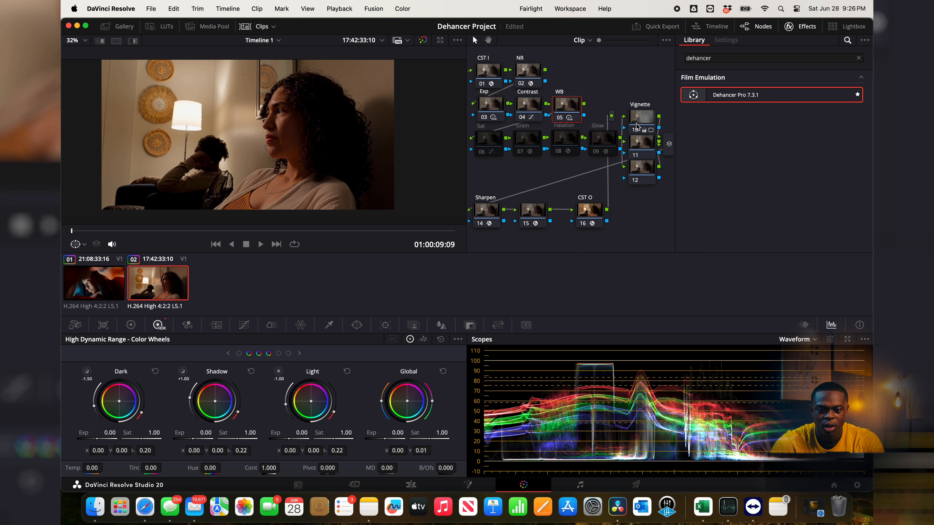
Step: Return to Dehancer on node 15 and reselect DVR WG/Intermediate as its input source
left_click(533, 213)
scroll(750, 125, "up", 3)
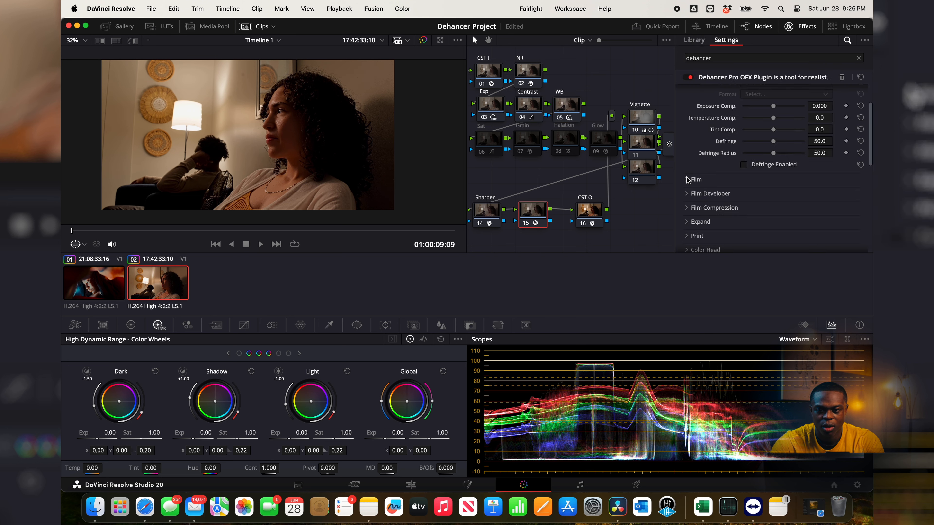
left_click(750, 106)
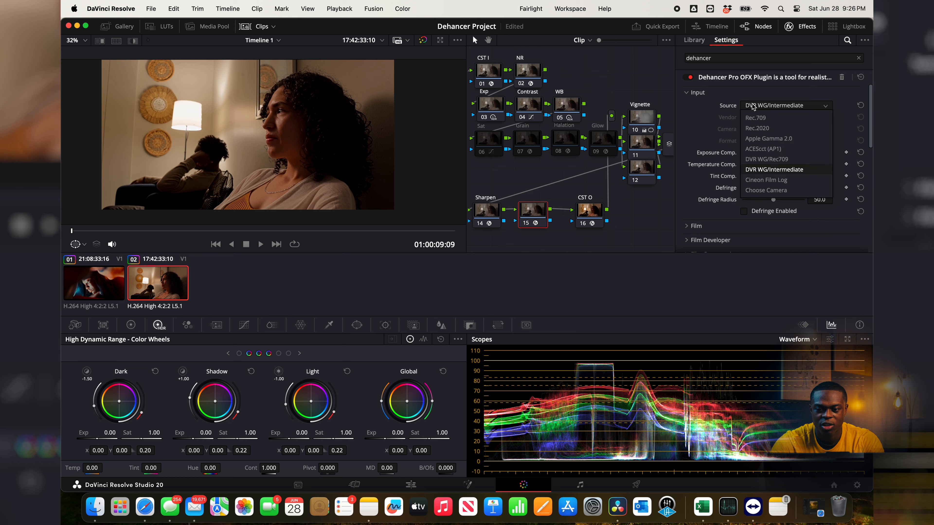
left_click(769, 170)
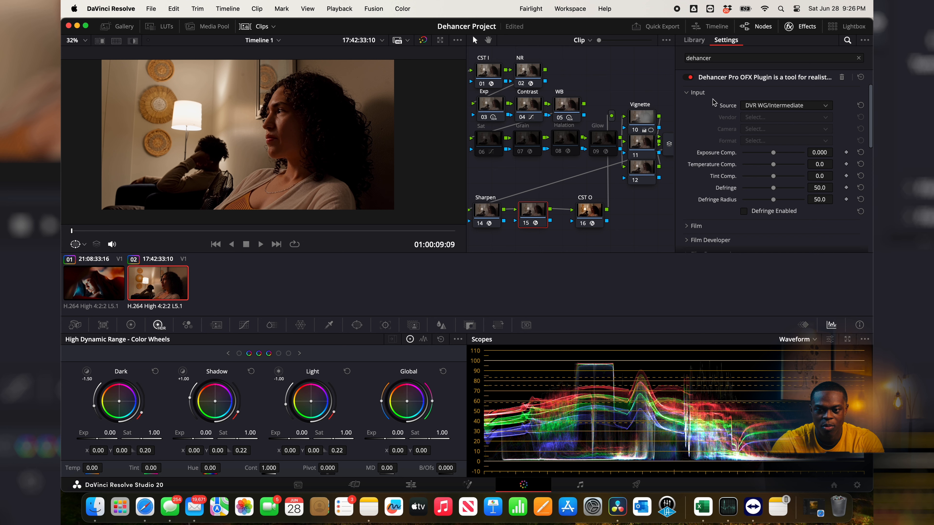
Step: Choose the Kodak Ektachrome E100 (2017) film profile in Dehancer and enable Film
left_click(692, 94)
left_click(687, 107)
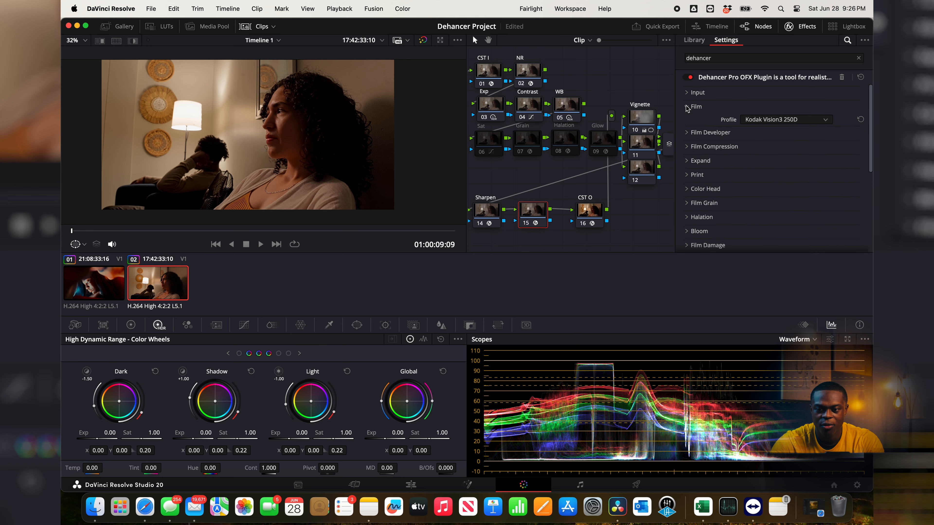
left_click(789, 119)
scroll(786, 171, "up", 5)
scroll(786, 171, "down", 3)
left_click(768, 132)
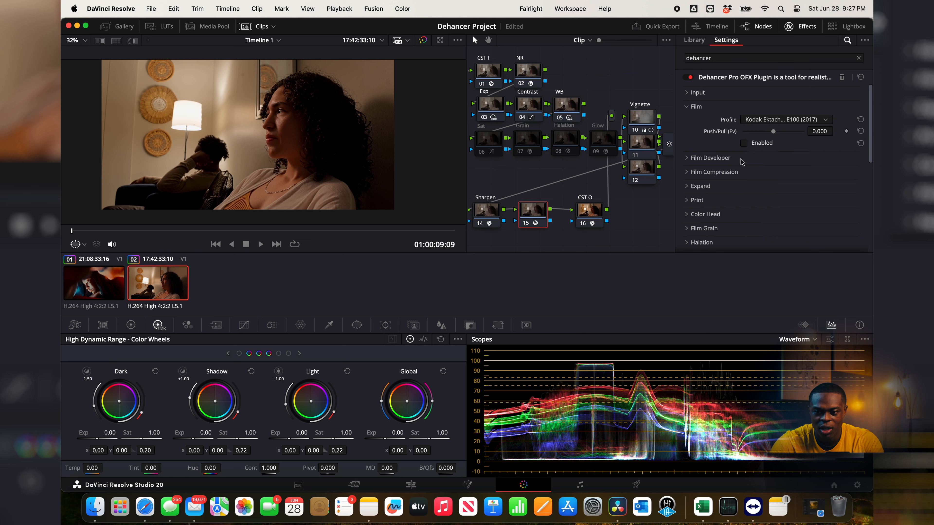
left_click(744, 142)
Step: Enable Film Developer with Contrast Boost 24.6, Gamma Correction 10.0 and Color Boost 29.2
scroll(726, 191, "down", 3)
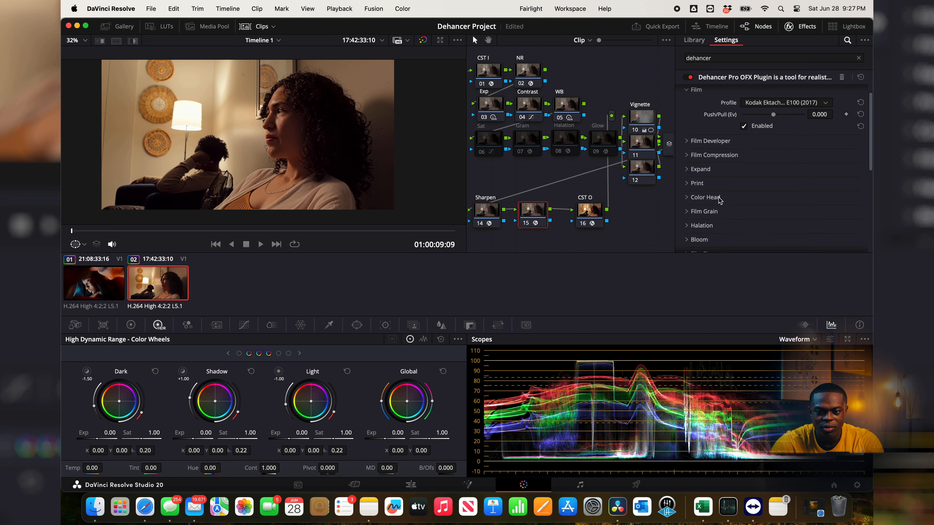
scroll(715, 192, "up", 1)
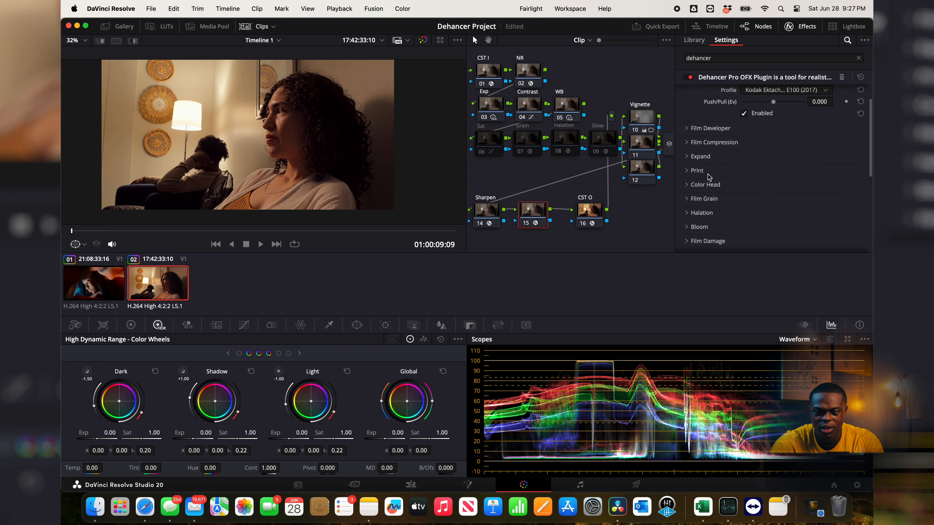
left_click(689, 129)
scroll(688, 132, "down", 2)
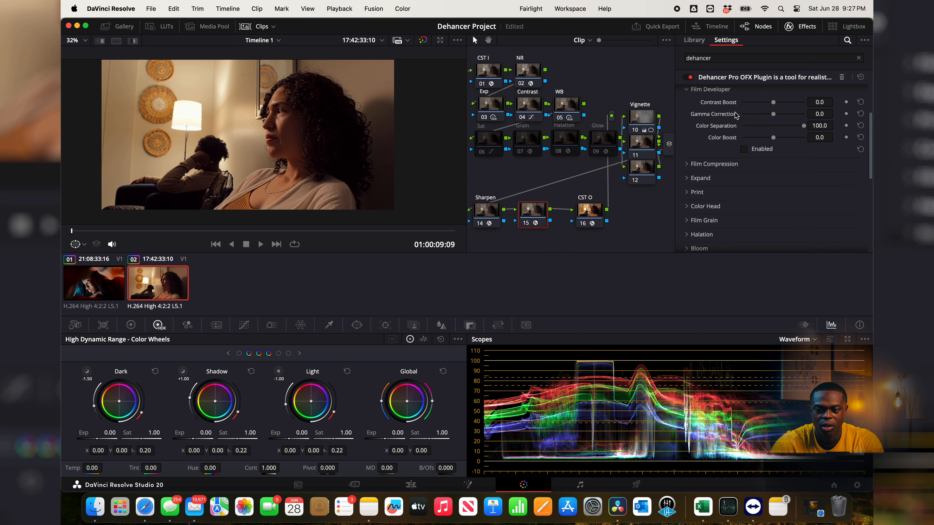
left_click_drag(773, 103, 781, 103)
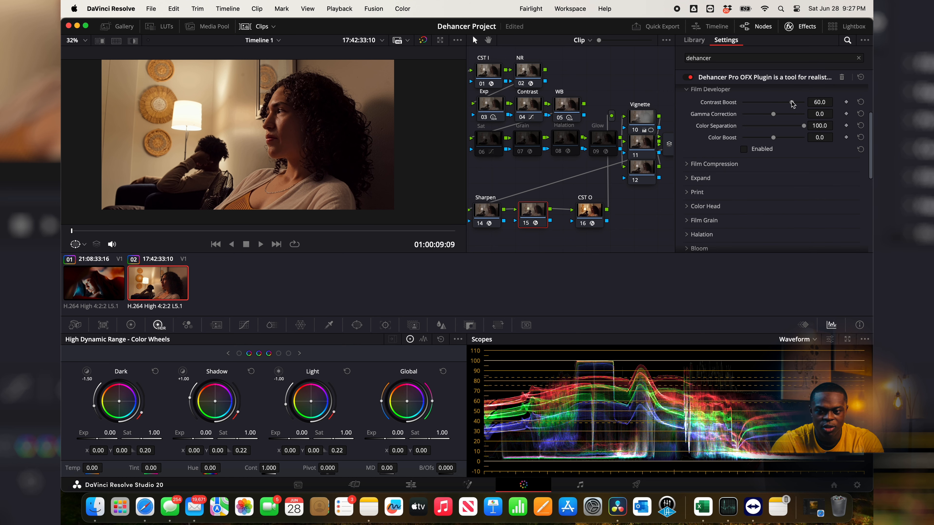
left_click(743, 150)
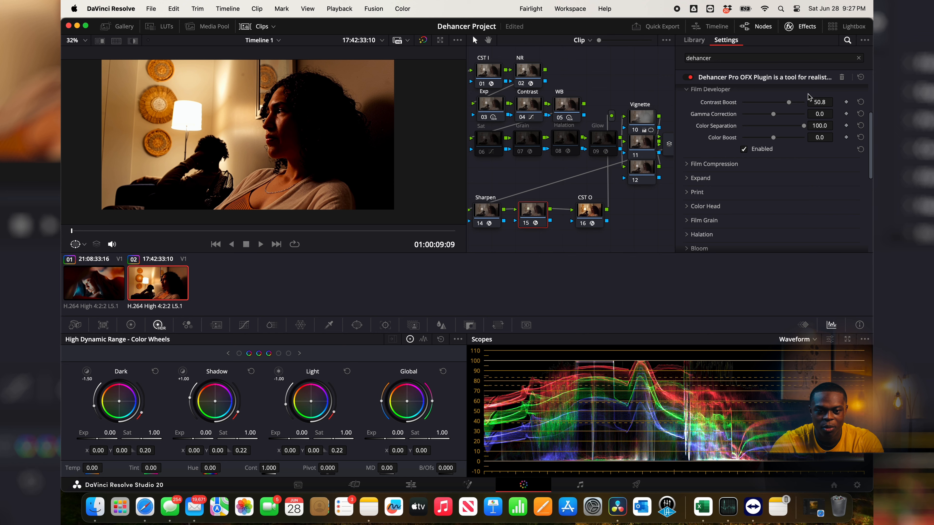
mouse_move(788, 103)
left_mouse_down()
mouse_move(760, 114)
mouse_move(790, 114)
mouse_move(782, 116)
left_mouse_up()
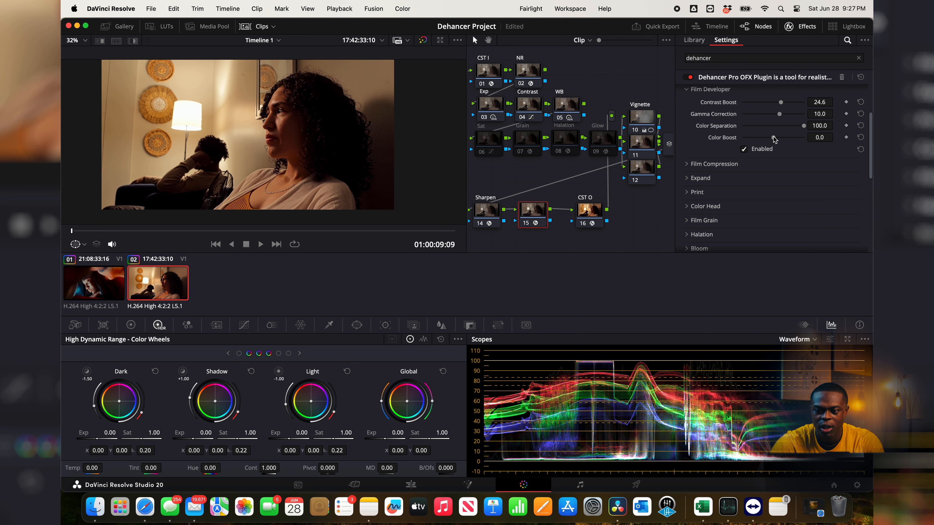
left_click_drag(778, 140, 784, 143)
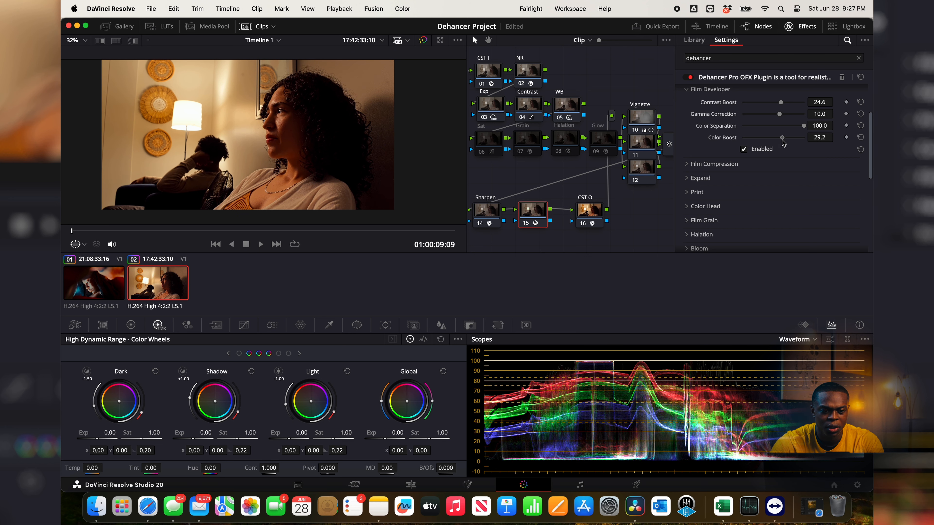
Step: Enable Film Compression with Impact 100.0 and White Point 120.0, and compare the image with it off and on
left_click(694, 163)
scroll(689, 165, "down", 3)
scroll(694, 168, "up", 1)
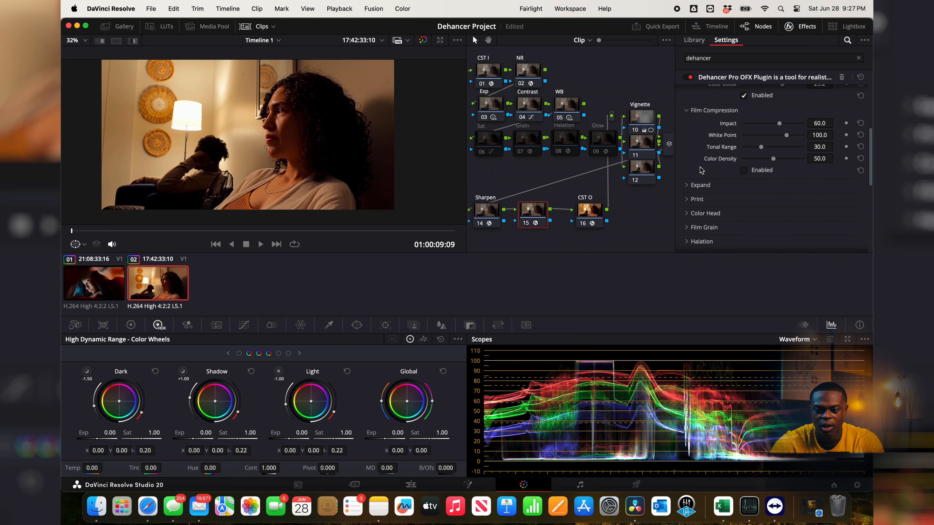
left_click(744, 170)
left_click_drag(779, 125, 791, 128)
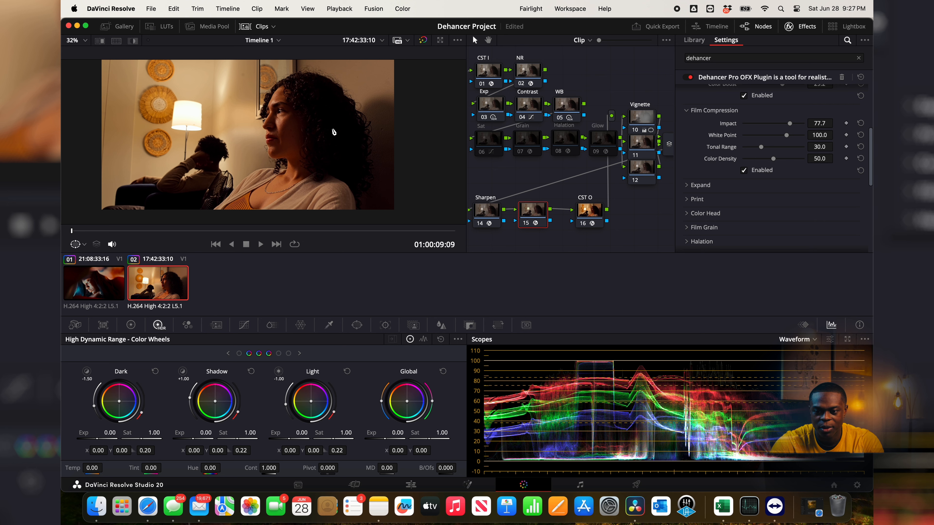
left_click_drag(785, 136, 812, 125)
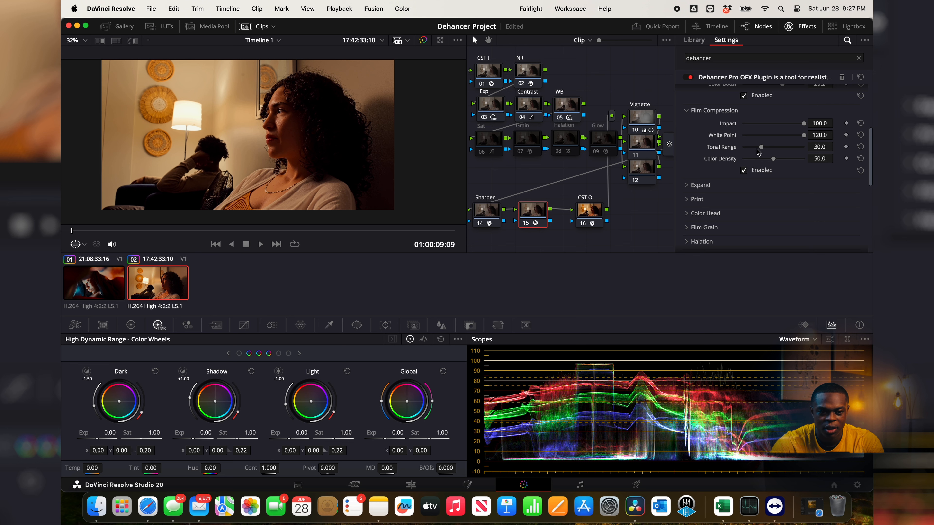
left_click(744, 170)
left_click(744, 171)
Step: Enable Expand in Dehancer and set its White Point to 92.3
scroll(700, 200, "down", 5)
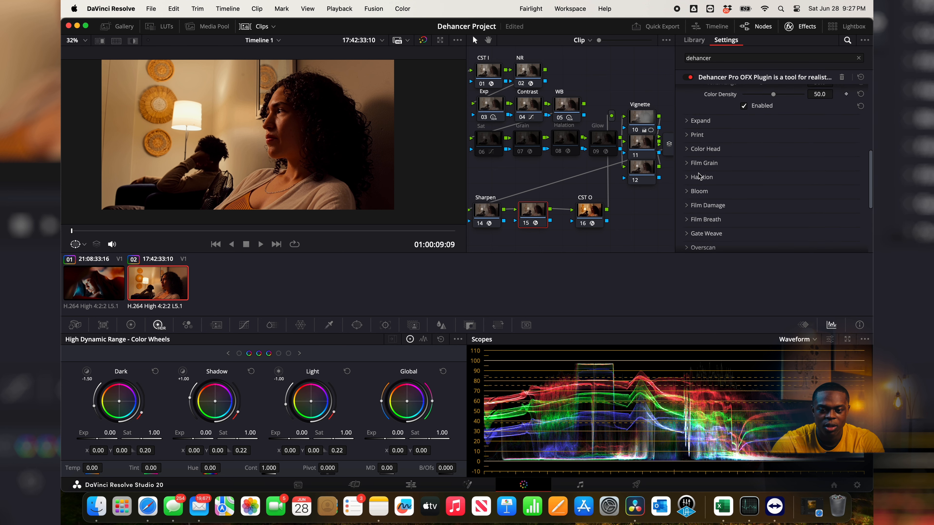
left_click(688, 124)
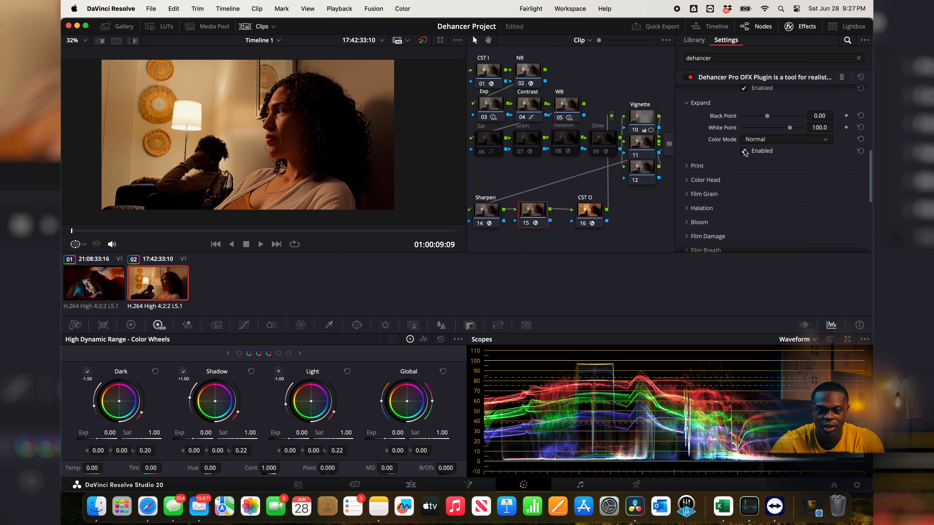
left_click_drag(767, 118, 786, 128)
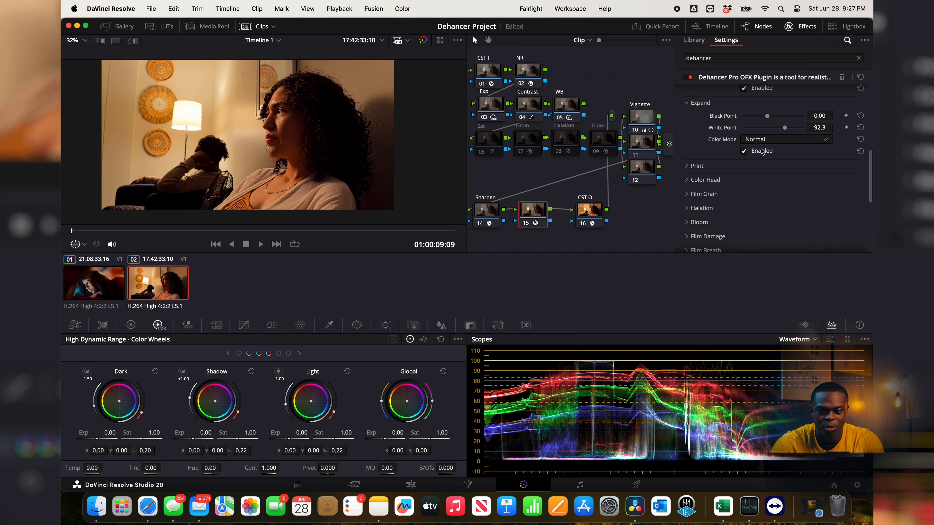
Step: Enable Print with the Kodak 2383 Print Film profile, the Analogue Range Limiter and Target White -0.462
left_click(697, 165)
scroll(770, 121, "down", 3)
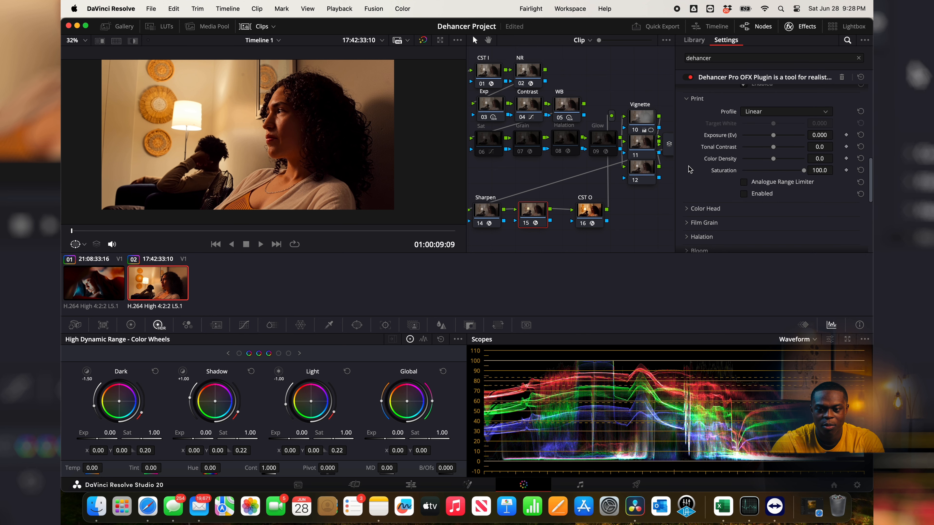
left_click(769, 112)
left_click(769, 155)
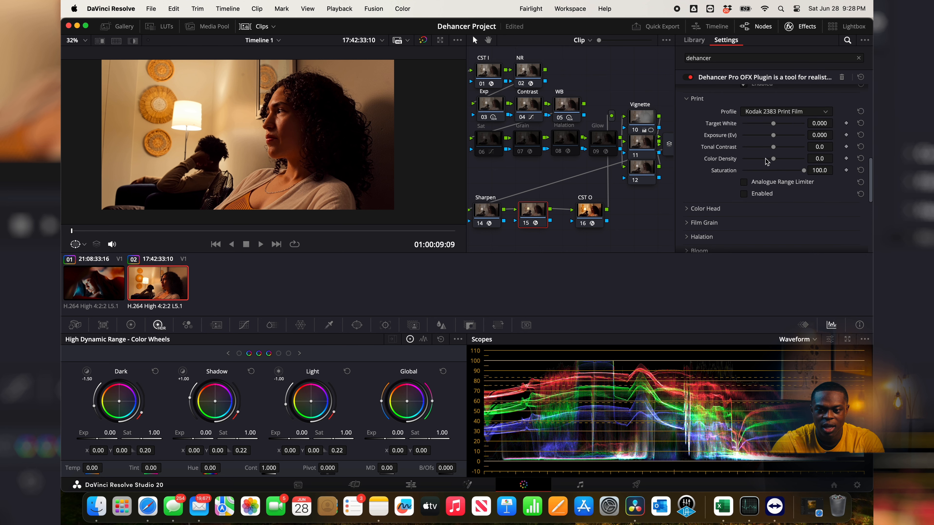
left_click(744, 194)
left_click(743, 182)
left_click_drag(773, 123, 766, 125)
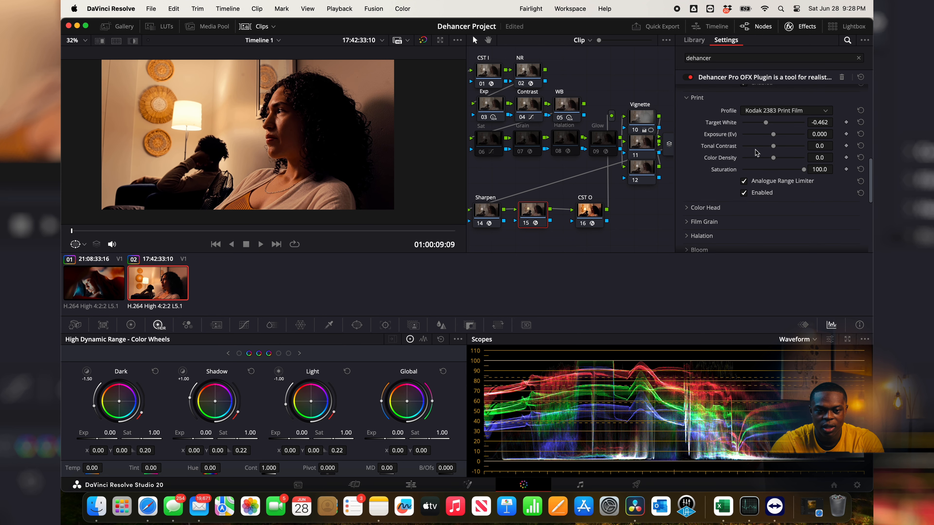
Step: Enable Color Head in Dehancer with Yellow - Blue set to -7.7
scroll(700, 250, "down", 2)
left_click(694, 188)
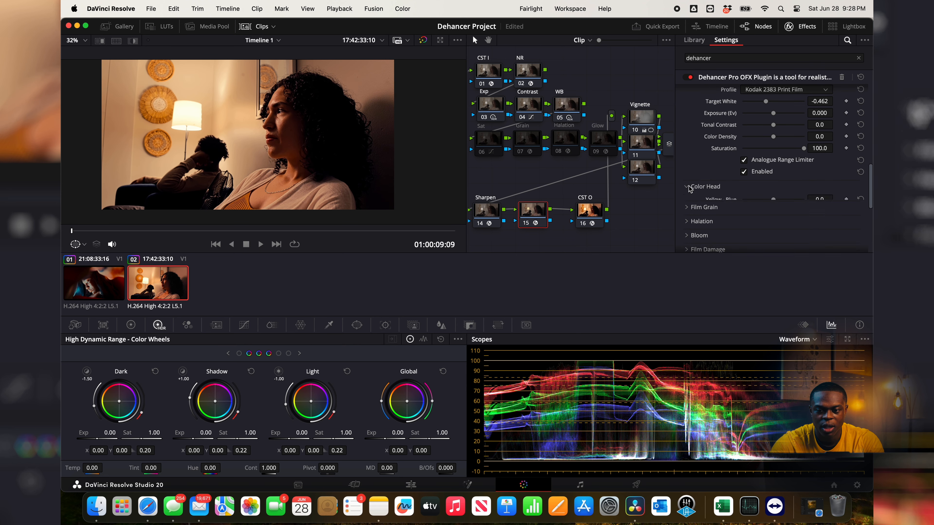
scroll(693, 189, "down", 5)
scroll(690, 189, "up", 2)
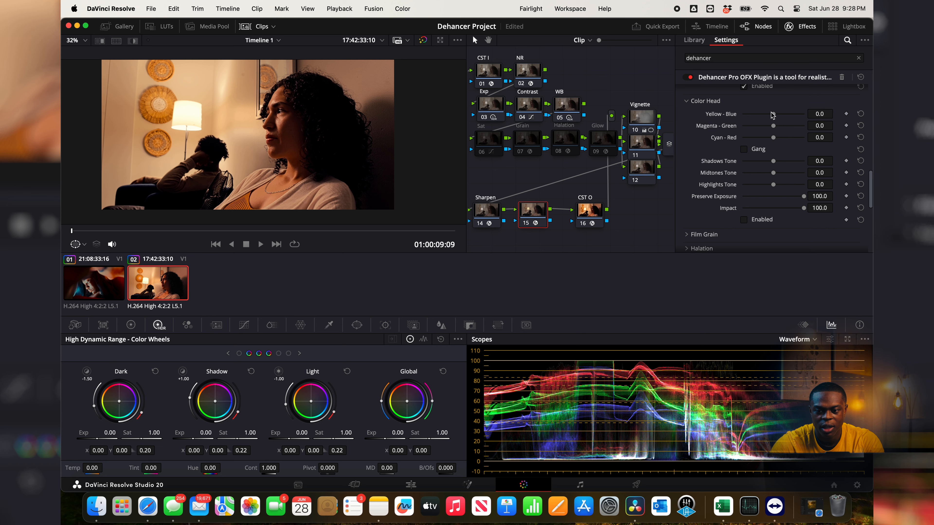
scroll(749, 221, "up", 2)
left_click_drag(773, 155, 769, 156)
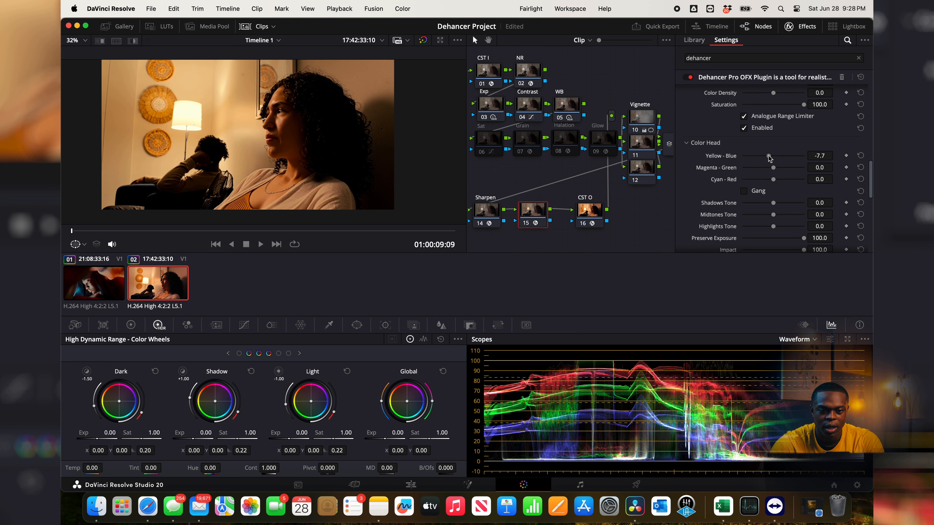
scroll(701, 198, "down", 2)
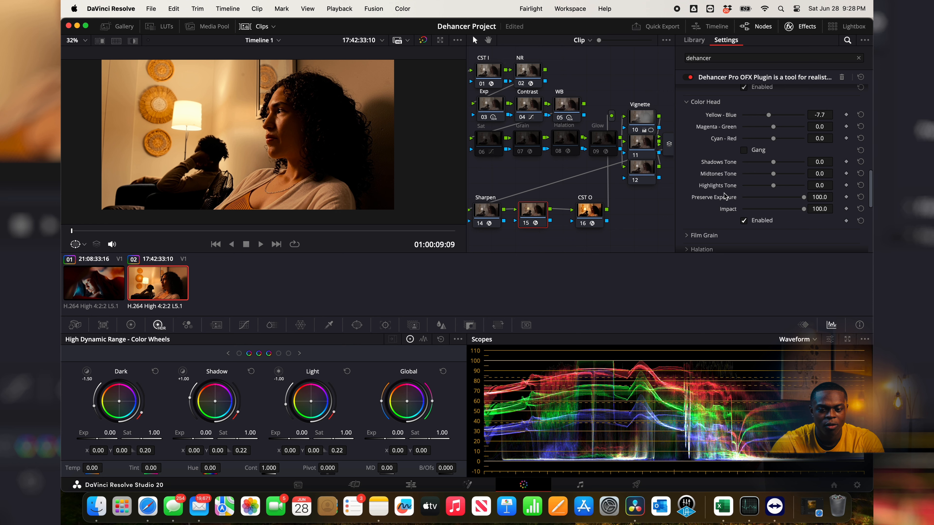
Step: Enable Film Grain in Dehancer with the 35 mm ISO 250 profile
scroll(725, 196, "down", 1)
scroll(714, 216, "down", 2)
left_click(689, 179)
scroll(690, 179, "down", 3)
left_click(742, 164)
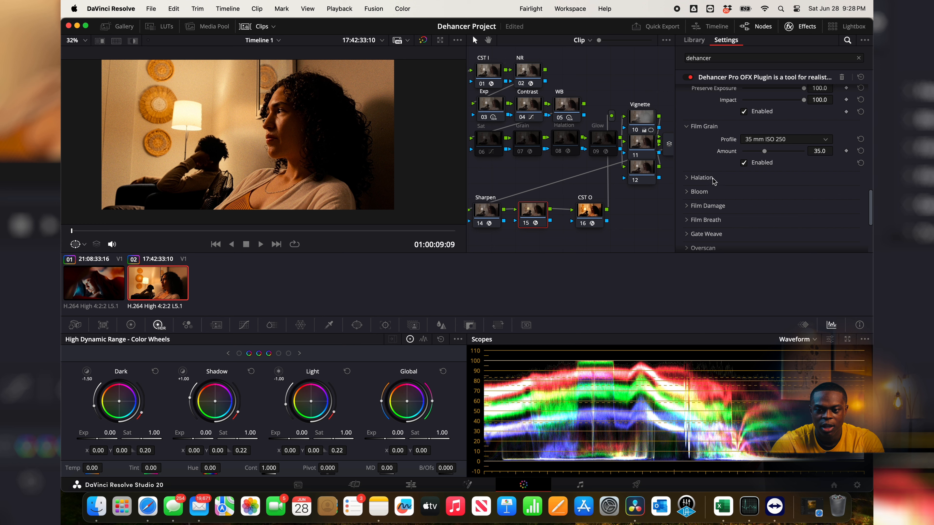
Step: Try the 16 mm ISO 500 Film Grain profile and return to 35 mm ISO 250
scroll(699, 169, "down", 2)
left_click(785, 112)
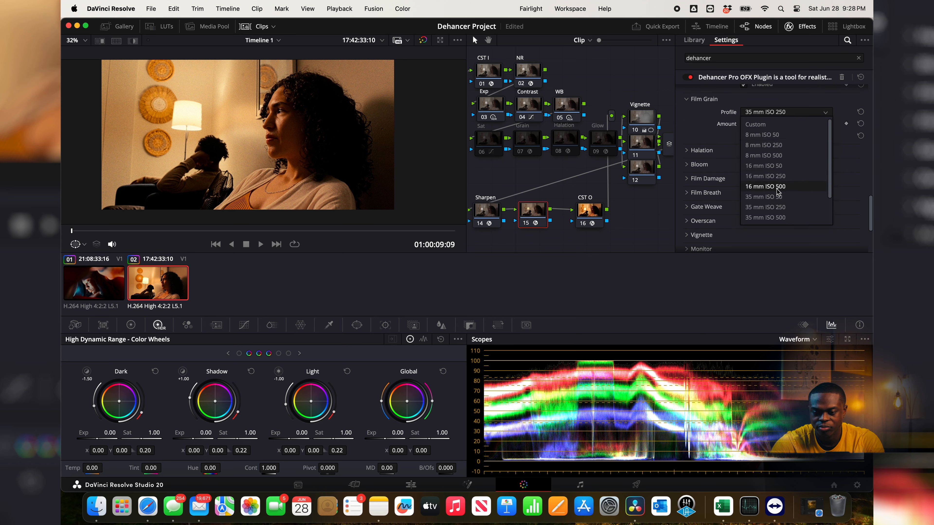
left_click(768, 187)
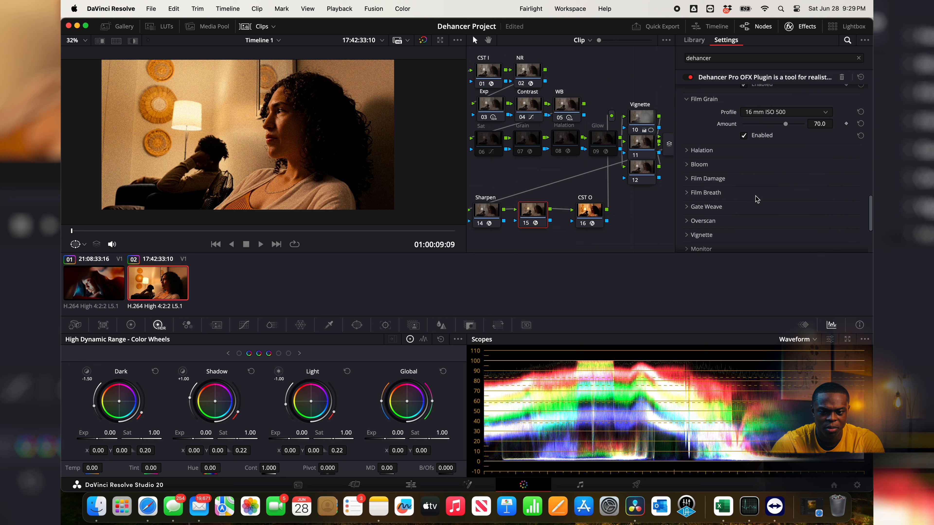
left_click(772, 111)
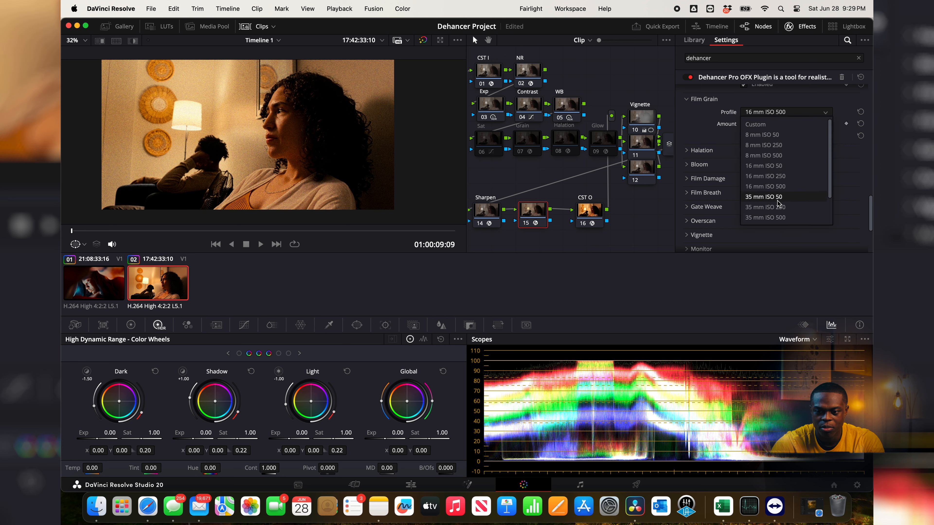
left_click(787, 209)
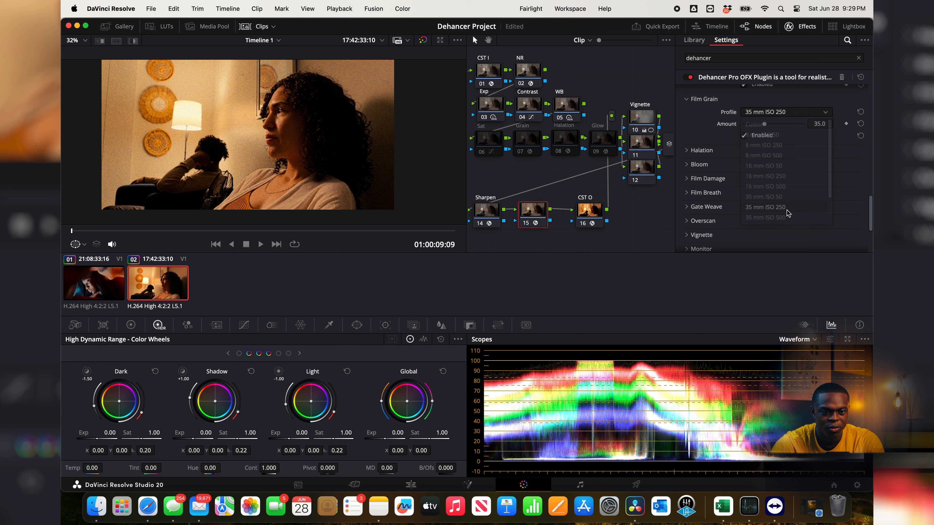
Step: Enable Halation and Bloom in Dehancer, both with the 35 mm / Super 35 profile
left_click(688, 151)
scroll(757, 140, "down", 2)
left_click(743, 155)
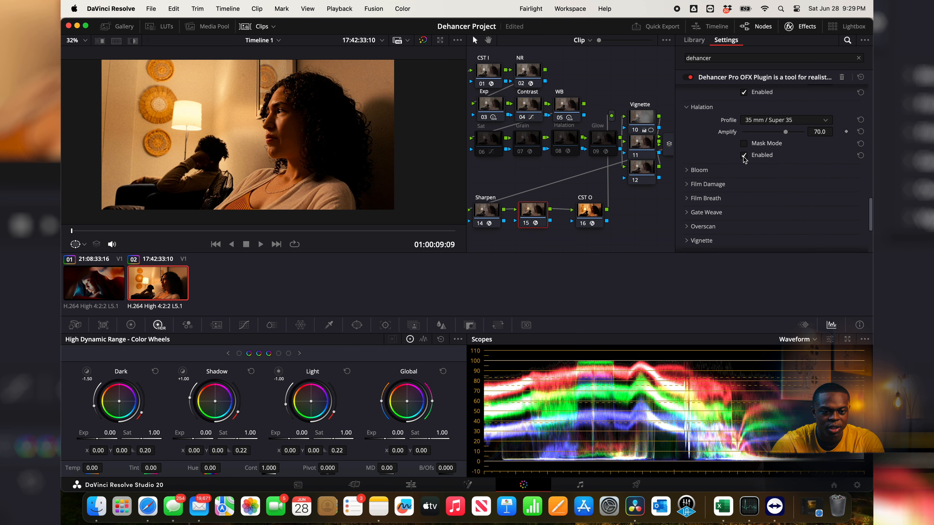
left_click(697, 170)
scroll(775, 169, "down", 2)
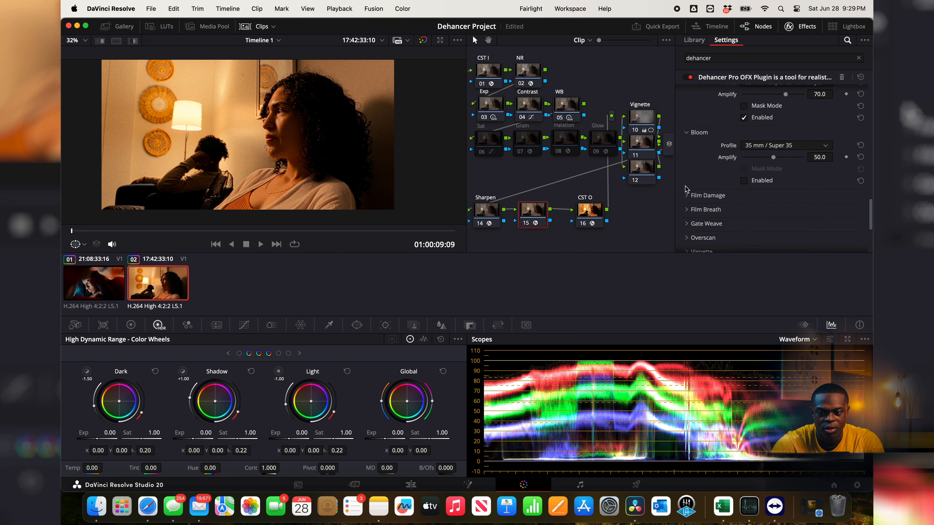
left_click(743, 181)
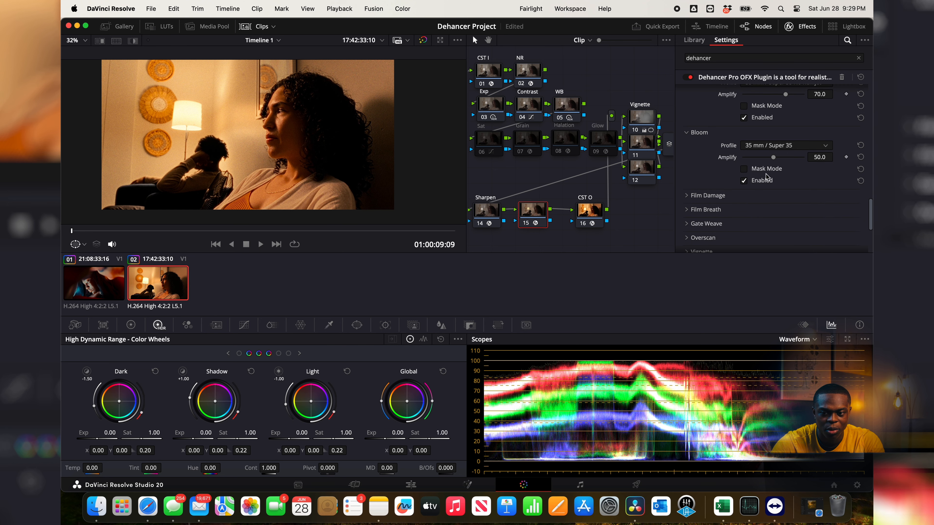
Step: Examine Dehancer's Film Damage and Gate Weave options without enabling them
left_click(686, 195)
scroll(688, 196, "down", 2)
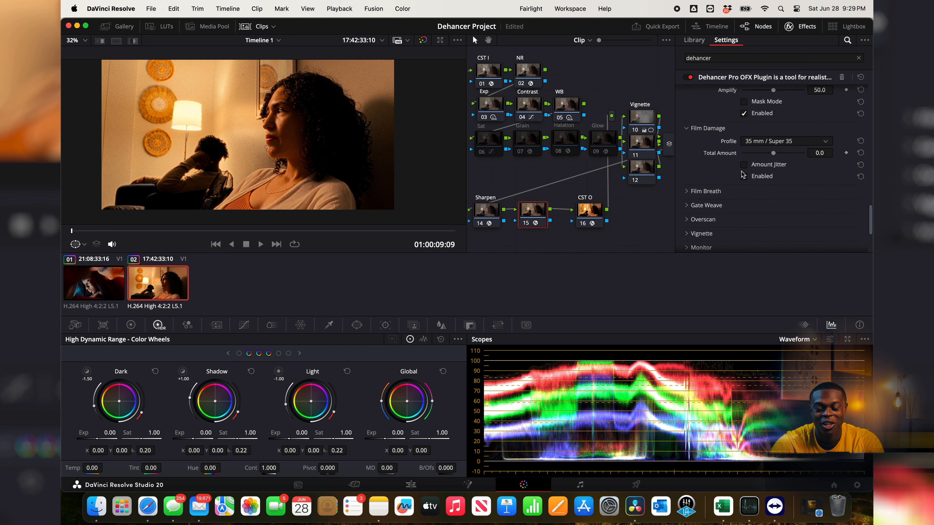
scroll(700, 149, "down", 2)
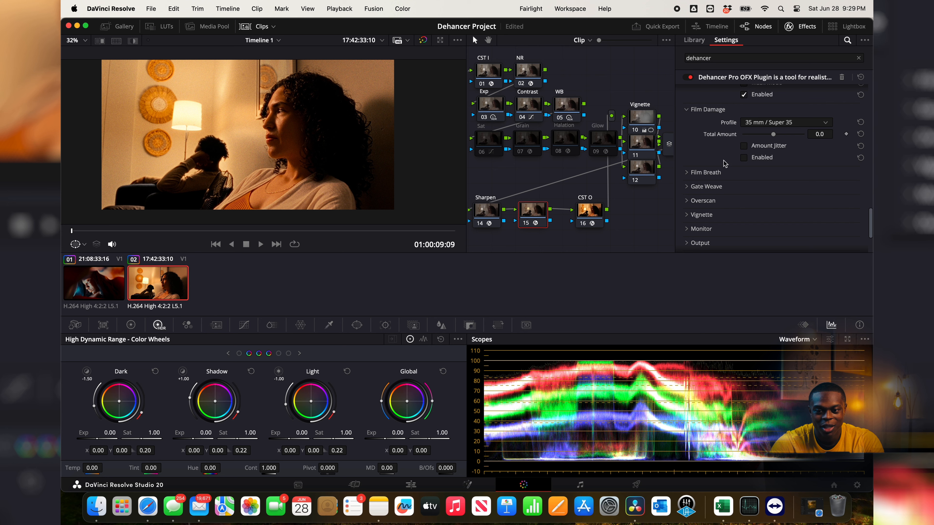
left_click(688, 110)
scroll(685, 114, "down", 2)
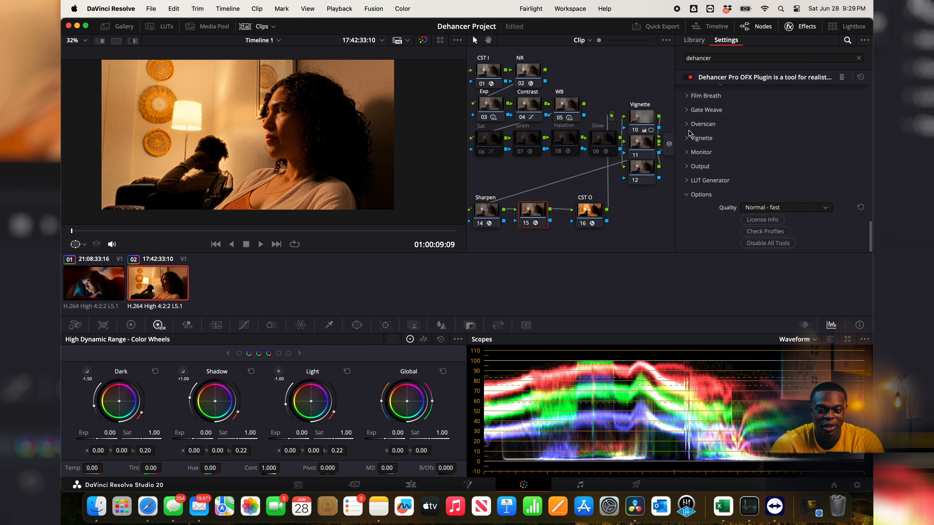
left_click(686, 110)
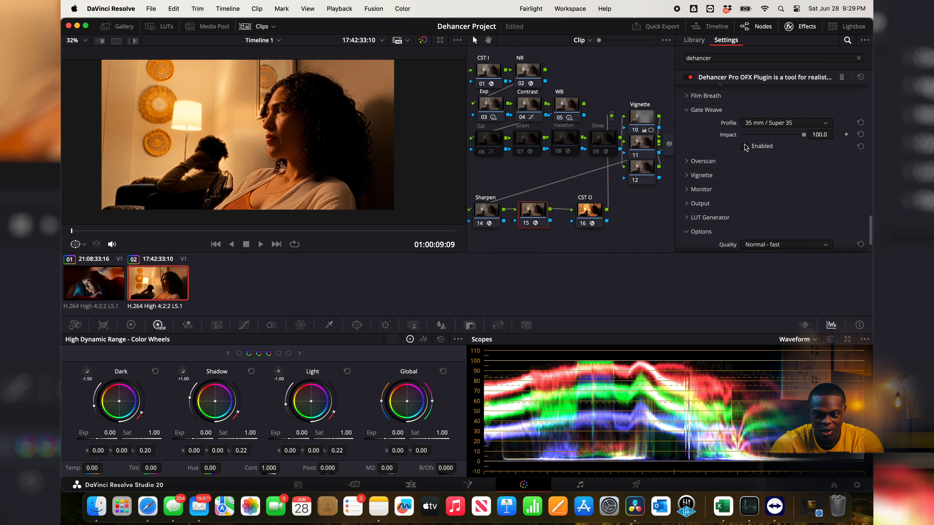
Step: Enable Overscan in Dehancer with the Super 8mm 1.33:1 gate type
left_click(686, 164)
scroll(685, 167, "down", 3)
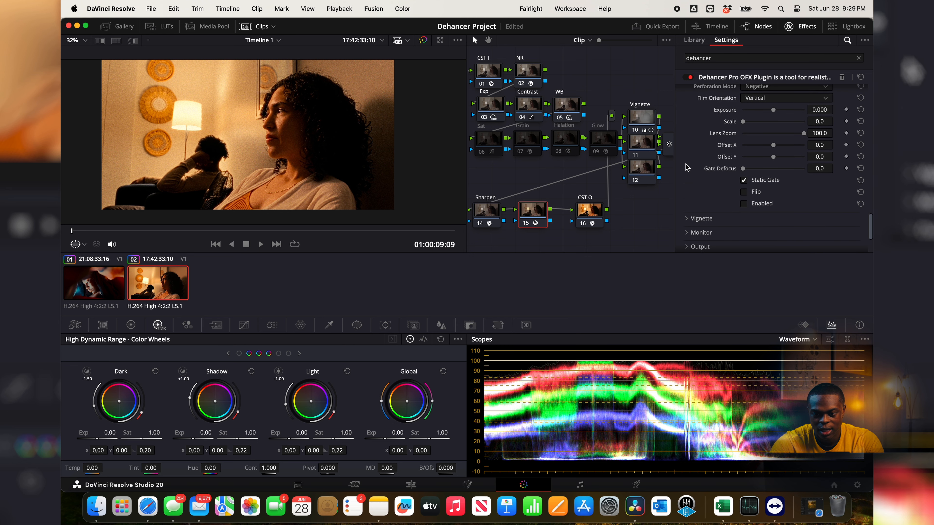
left_click(743, 205)
scroll(736, 182, "up", 2)
left_click(767, 116)
left_click(768, 129)
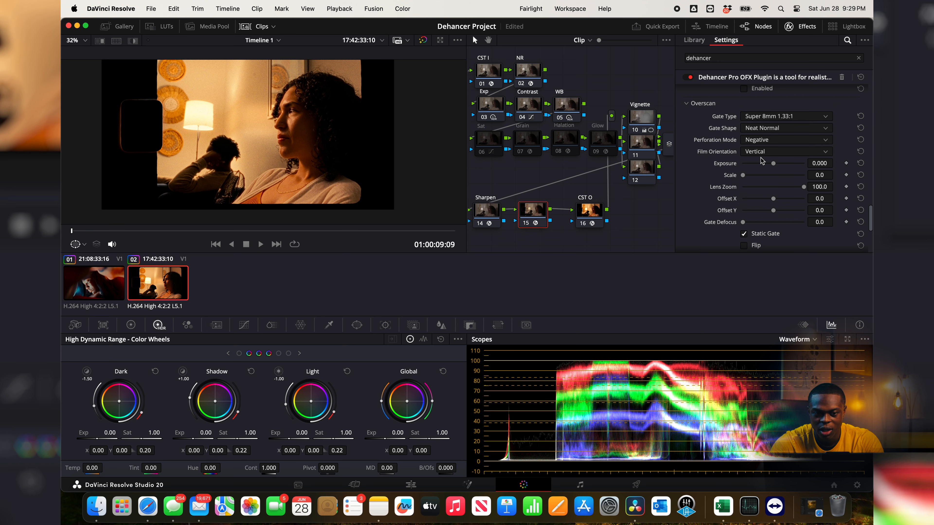
Step: View Dehancer's Vignette options and the window on Vignette node 10, and return to node 15
scroll(764, 160, "down", 4)
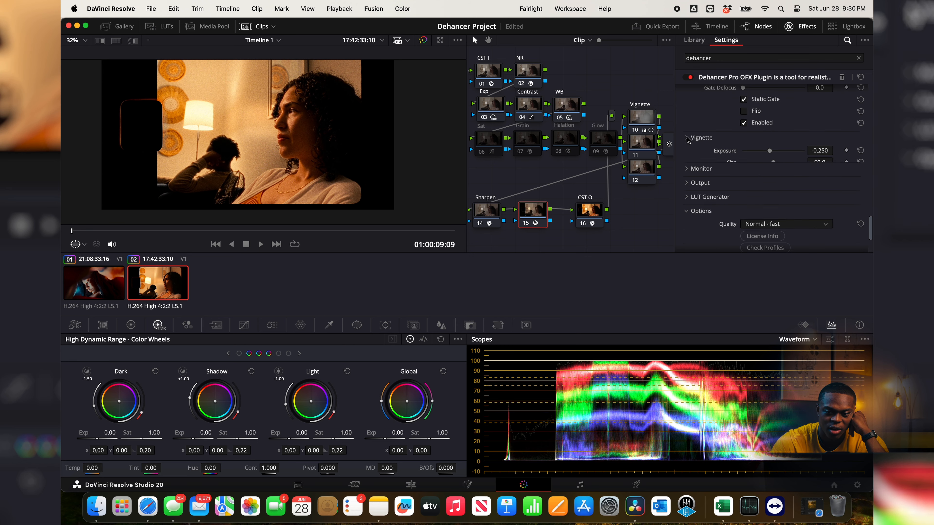
left_click(649, 119)
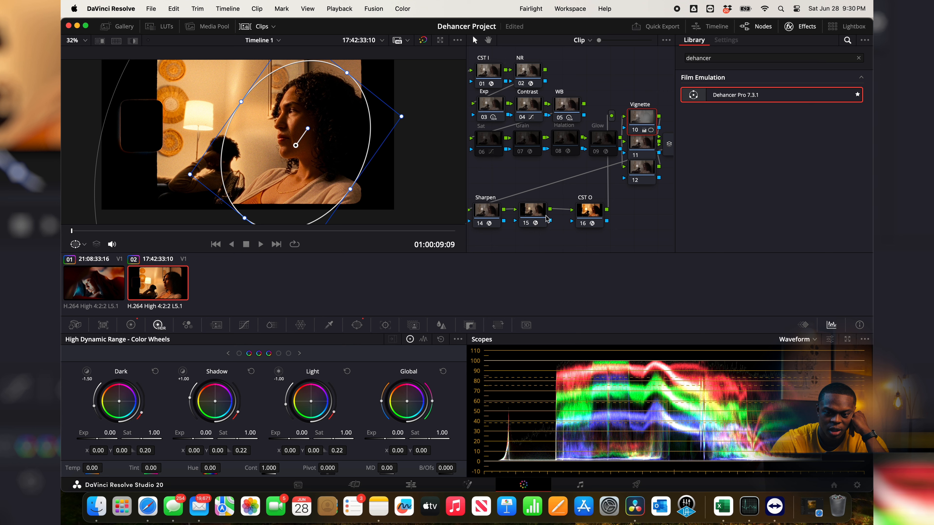
left_click(535, 221)
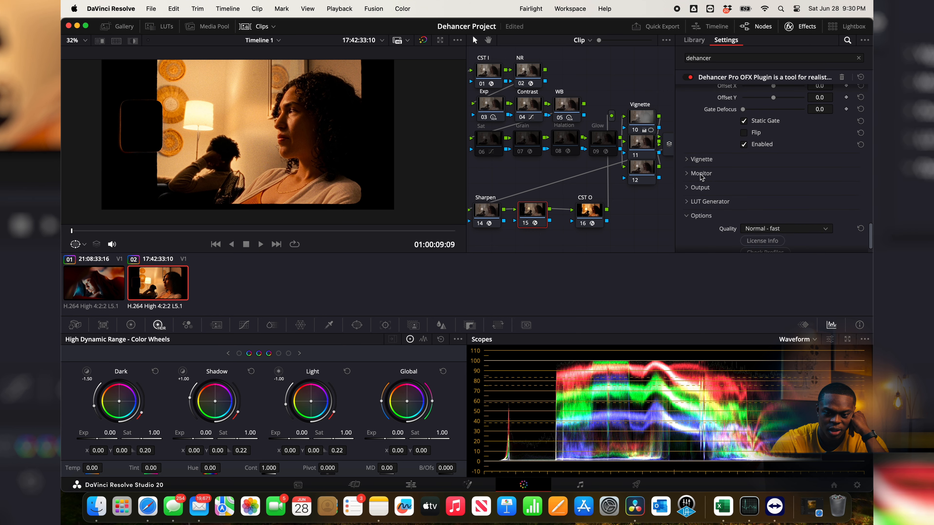
Step: Review the Expand and Print settings on node 15 and compare the image with the node off and on
scroll(687, 173, "up", 4)
scroll(687, 173, "down", 10)
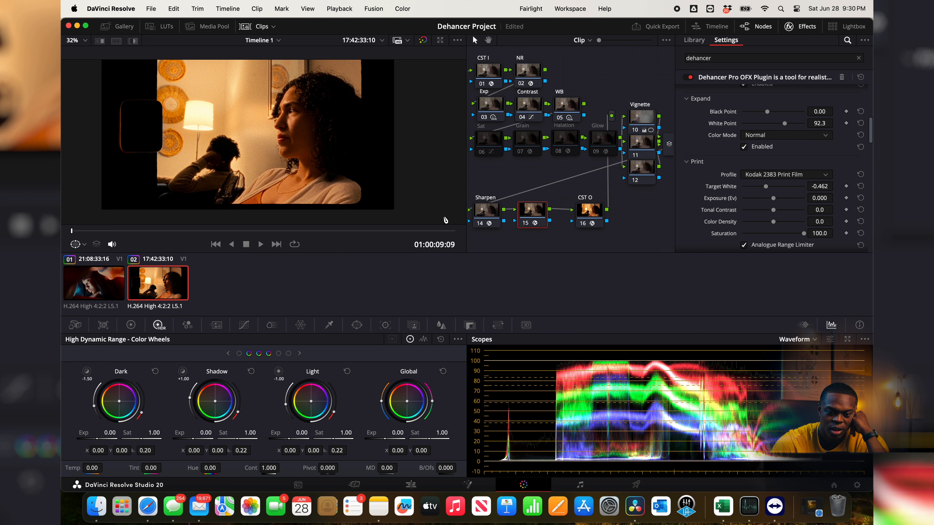
left_click(525, 223)
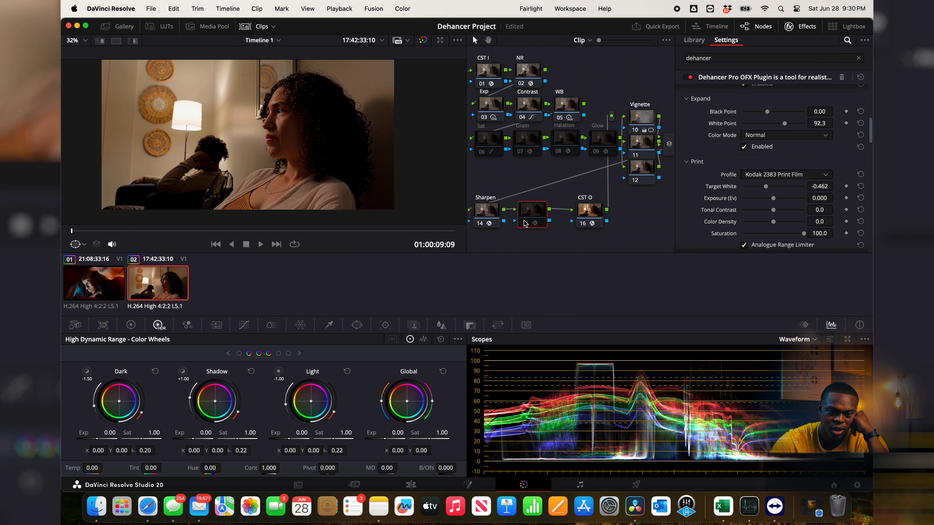
left_click(525, 223)
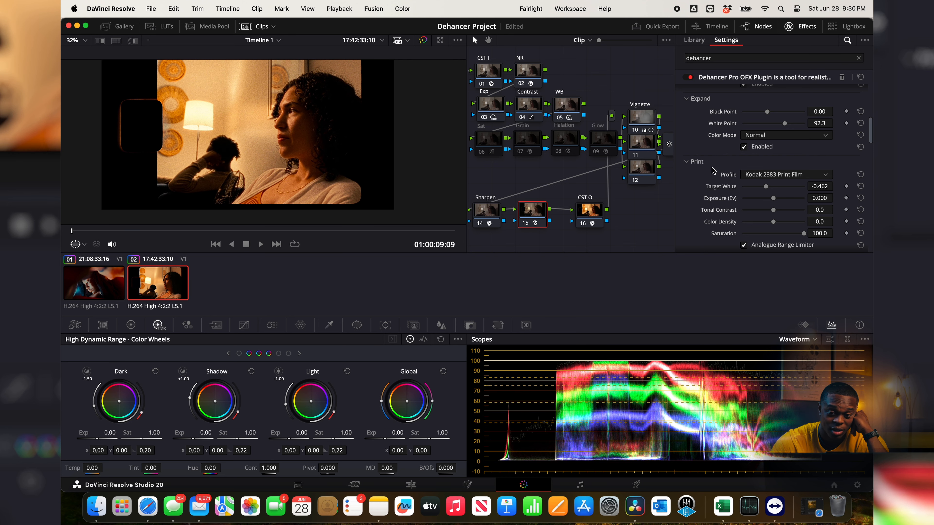
Step: Disable Overscan in Dehancer and compare the image with node 15 off and on
scroll(712, 170, "down", 5)
scroll(712, 170, "down", 10)
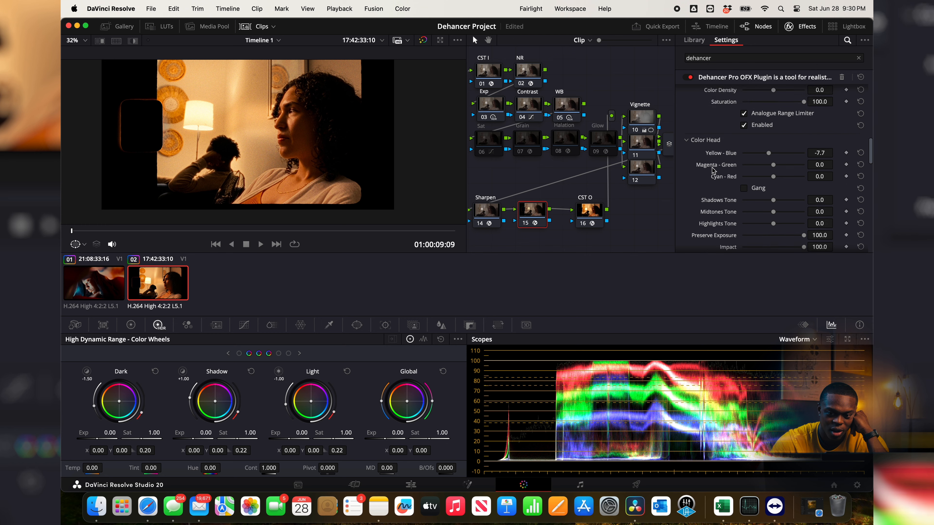
scroll(712, 170, "down", 5)
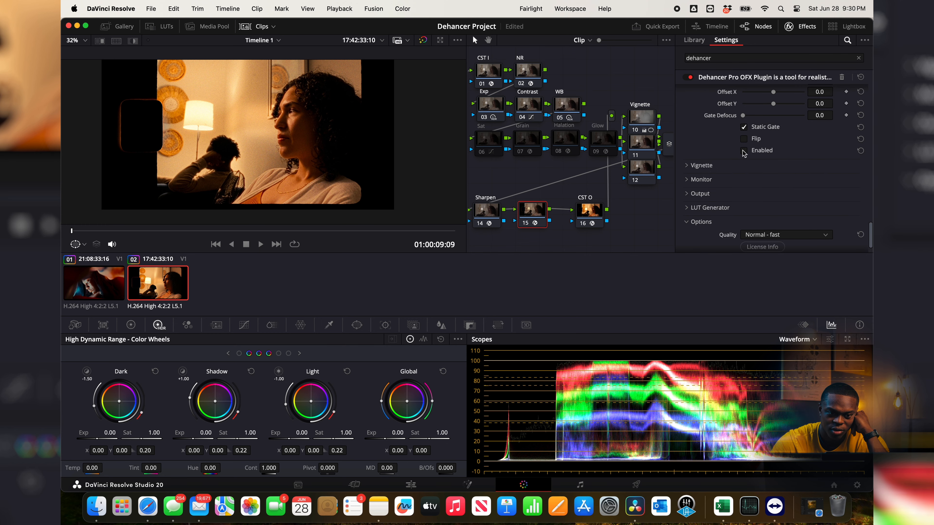
left_click(526, 224)
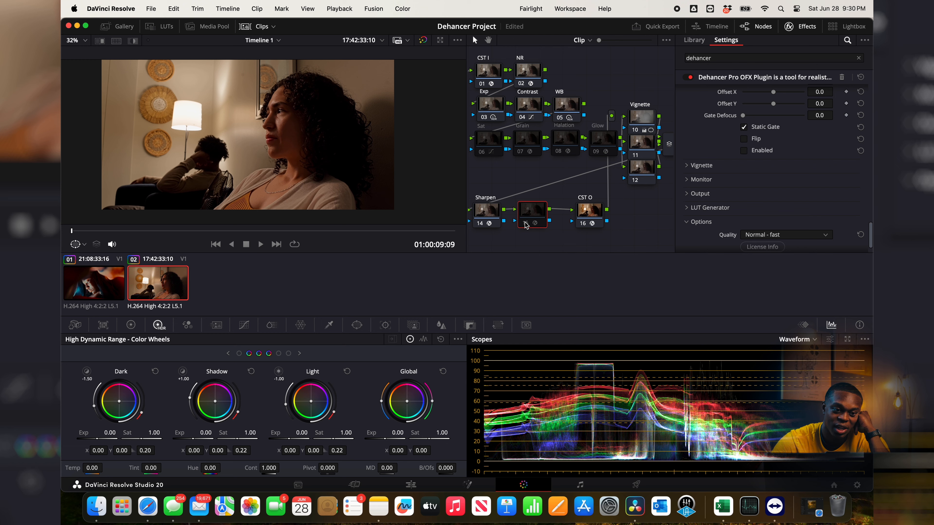
left_click(527, 224)
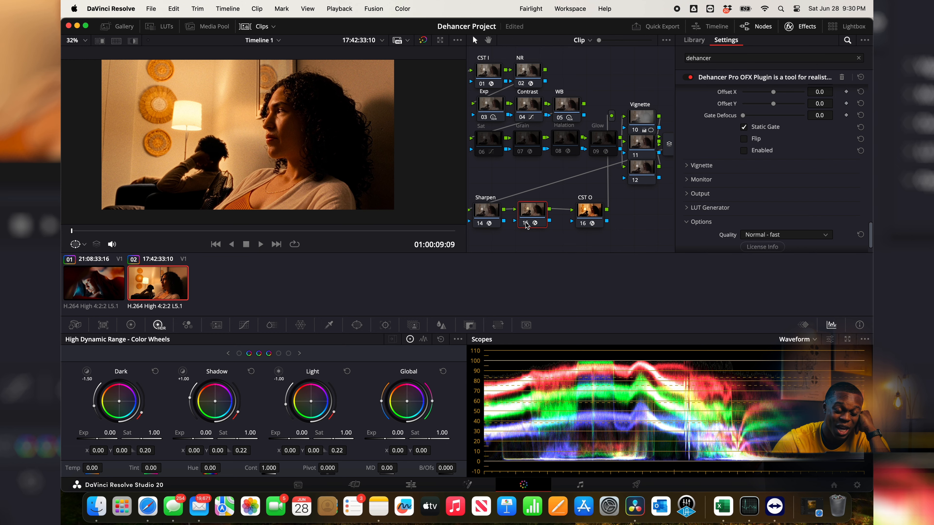